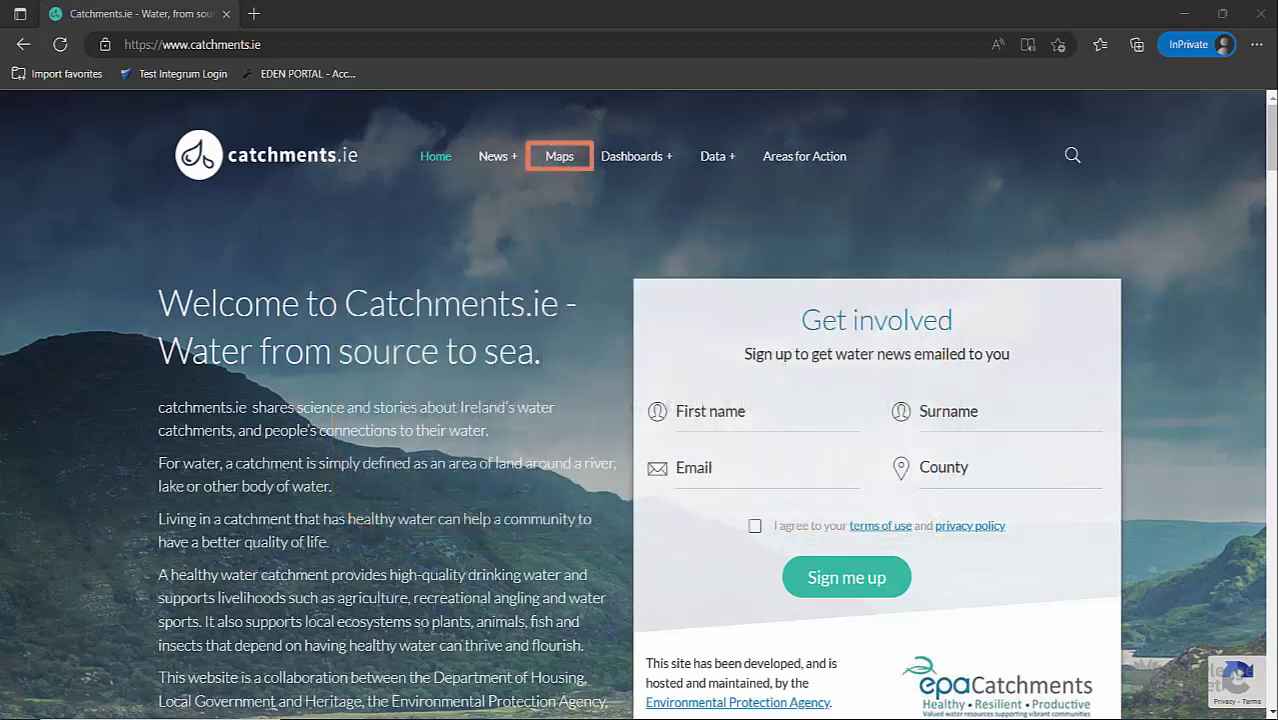
Open the EPA Maps Water viewer from Catchments.ie, then open the application's help guide.
left_click(560, 157)
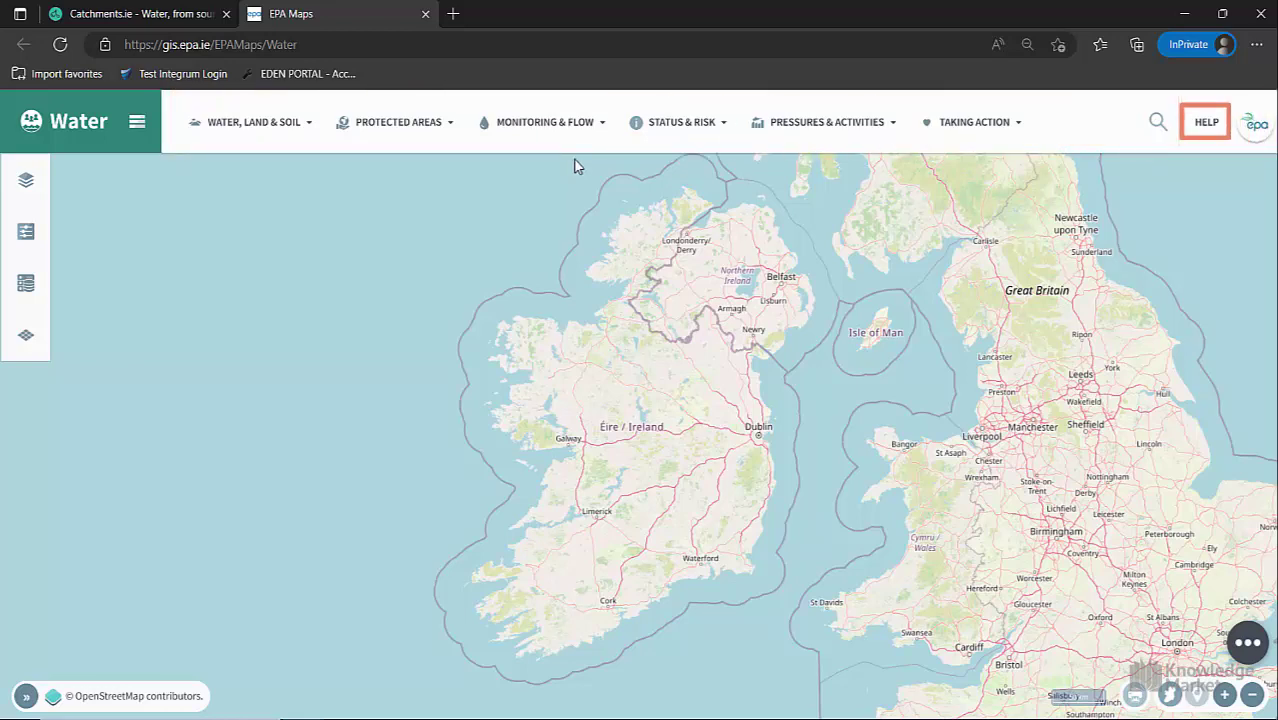
left_click(1205, 124)
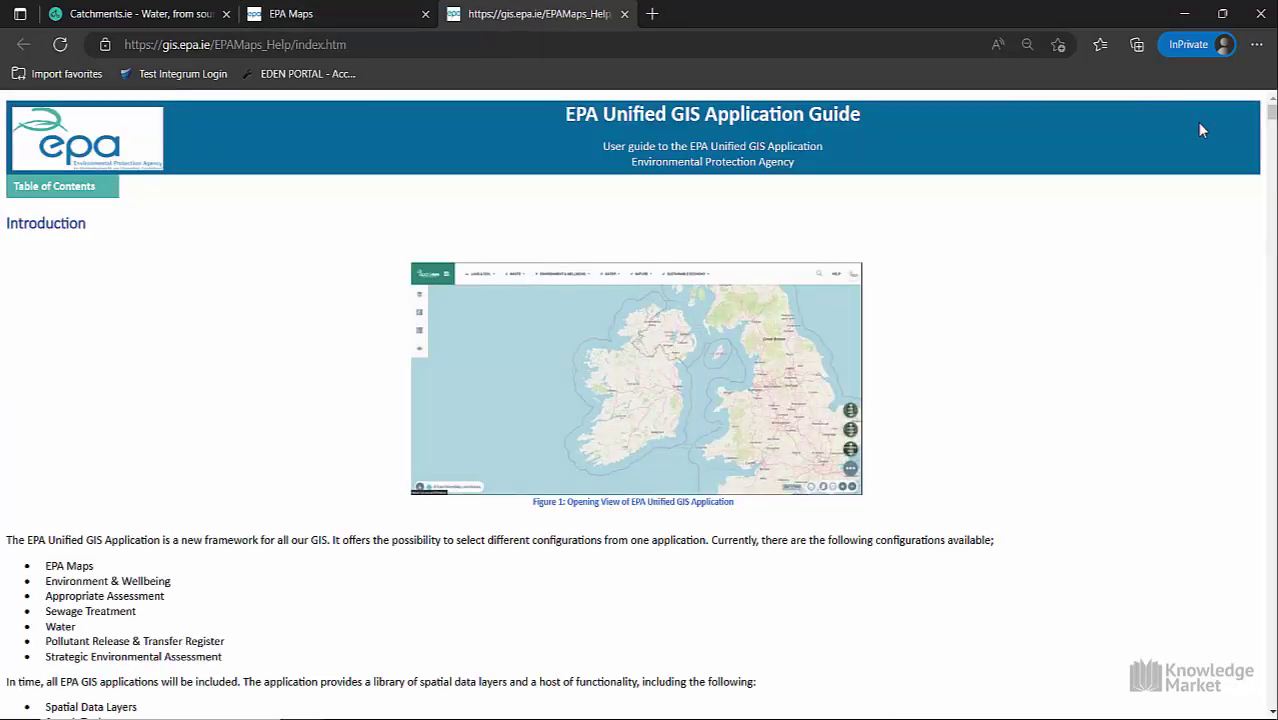
left_click(624, 13)
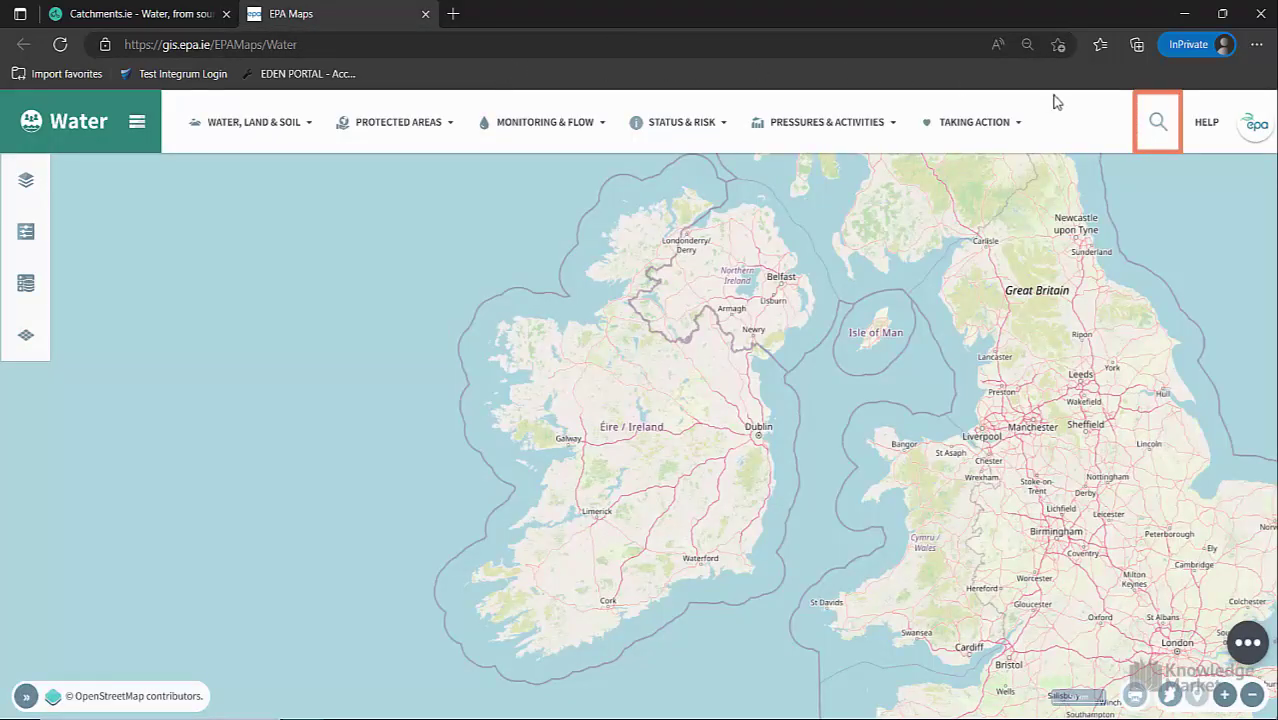
left_click(1157, 122)
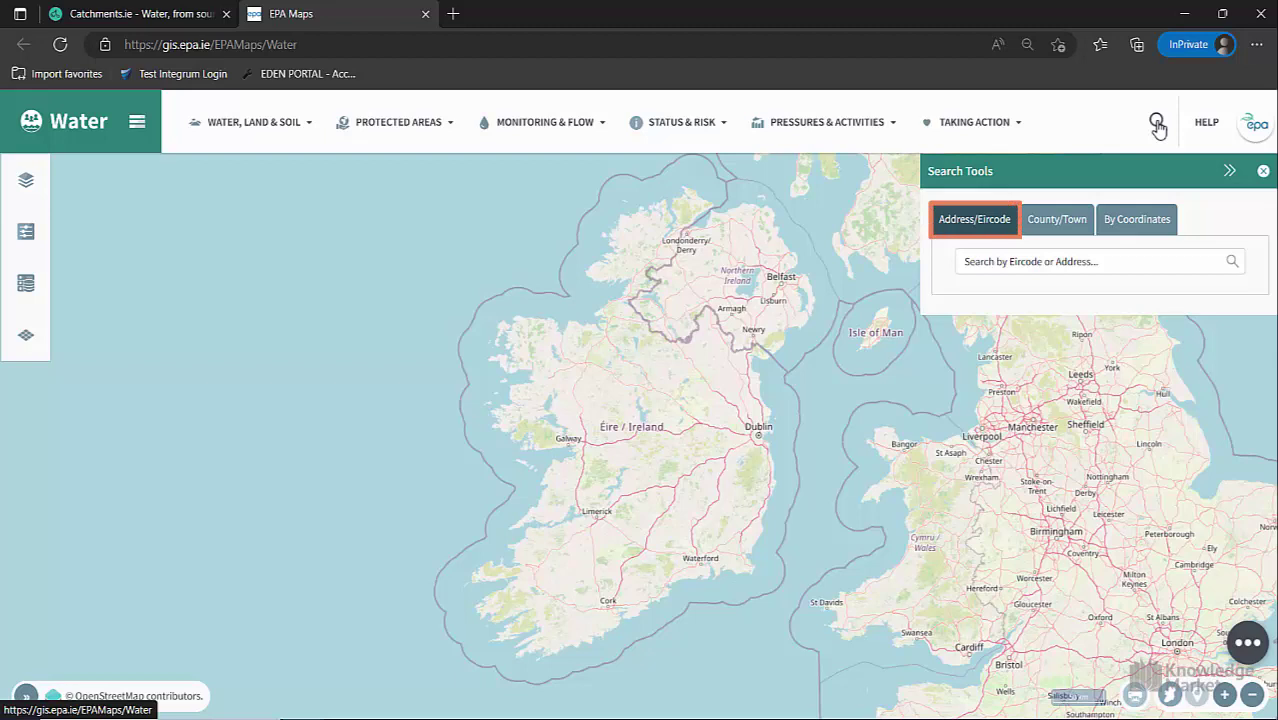
left_click(1060, 221)
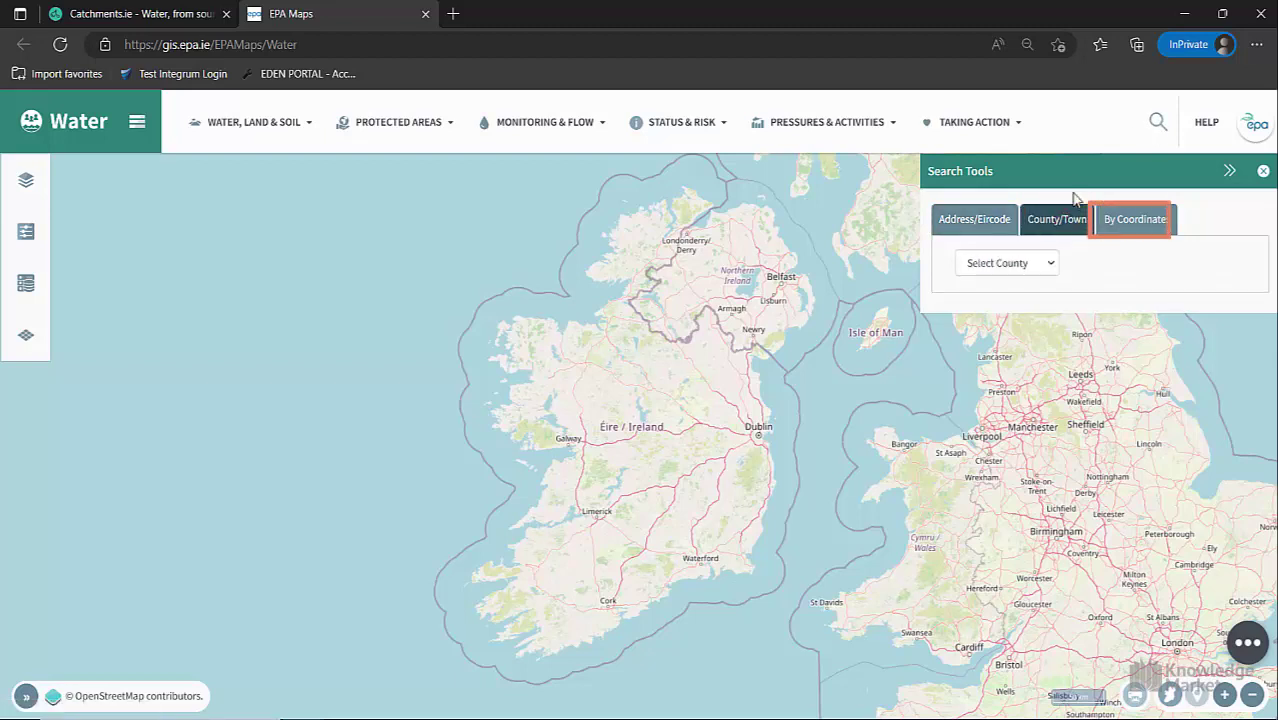
left_click(1137, 220)
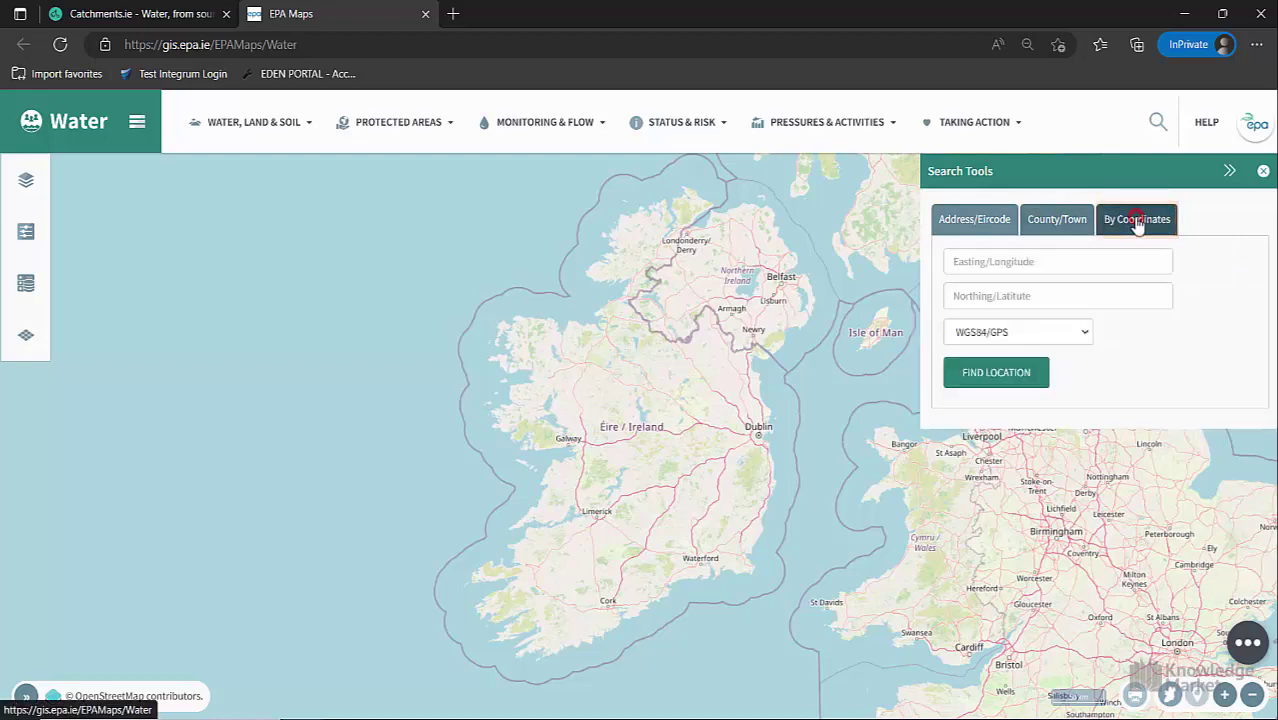
left_click(1263, 171)
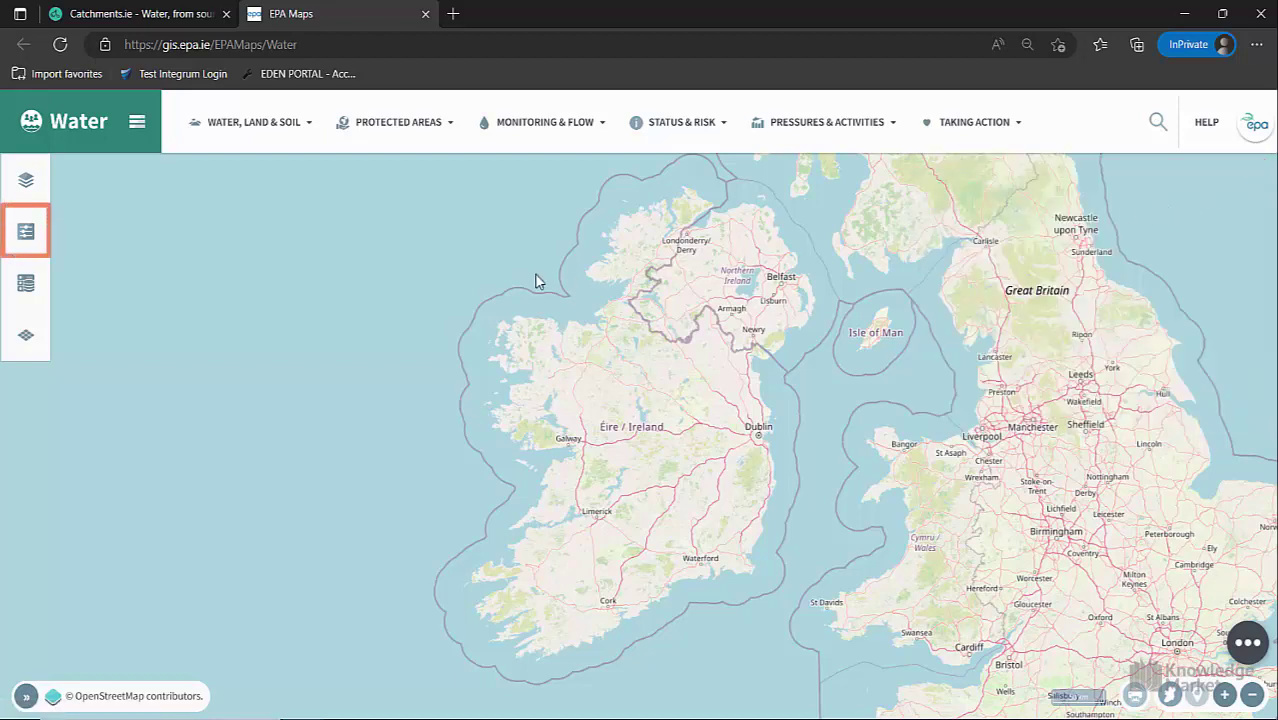
left_click(31, 236)
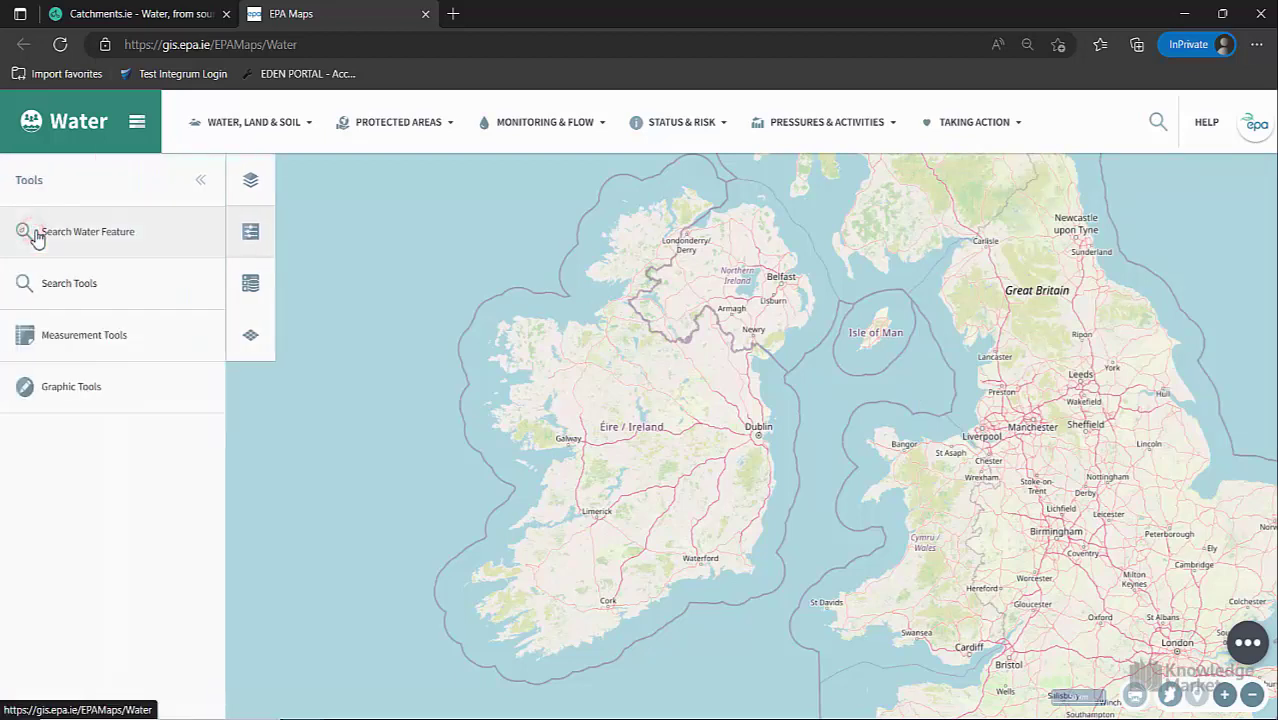
left_click(64, 287)
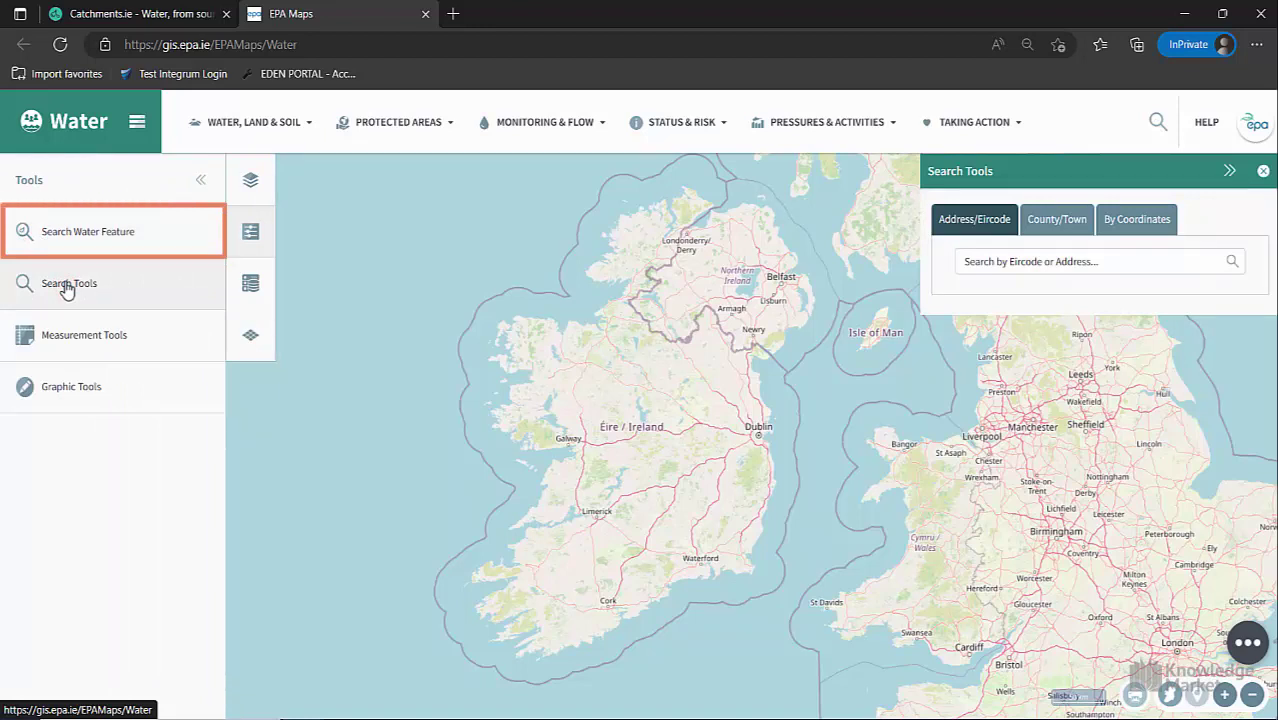
left_click(68, 240)
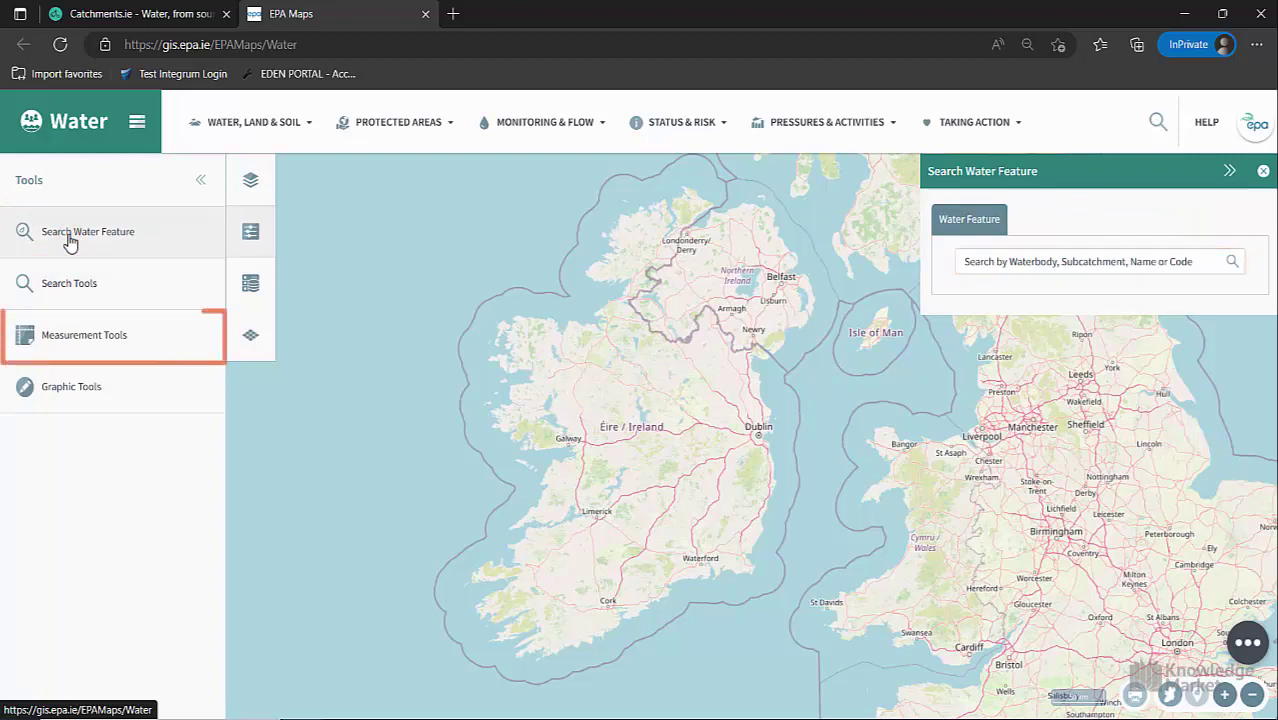
left_click(74, 334)
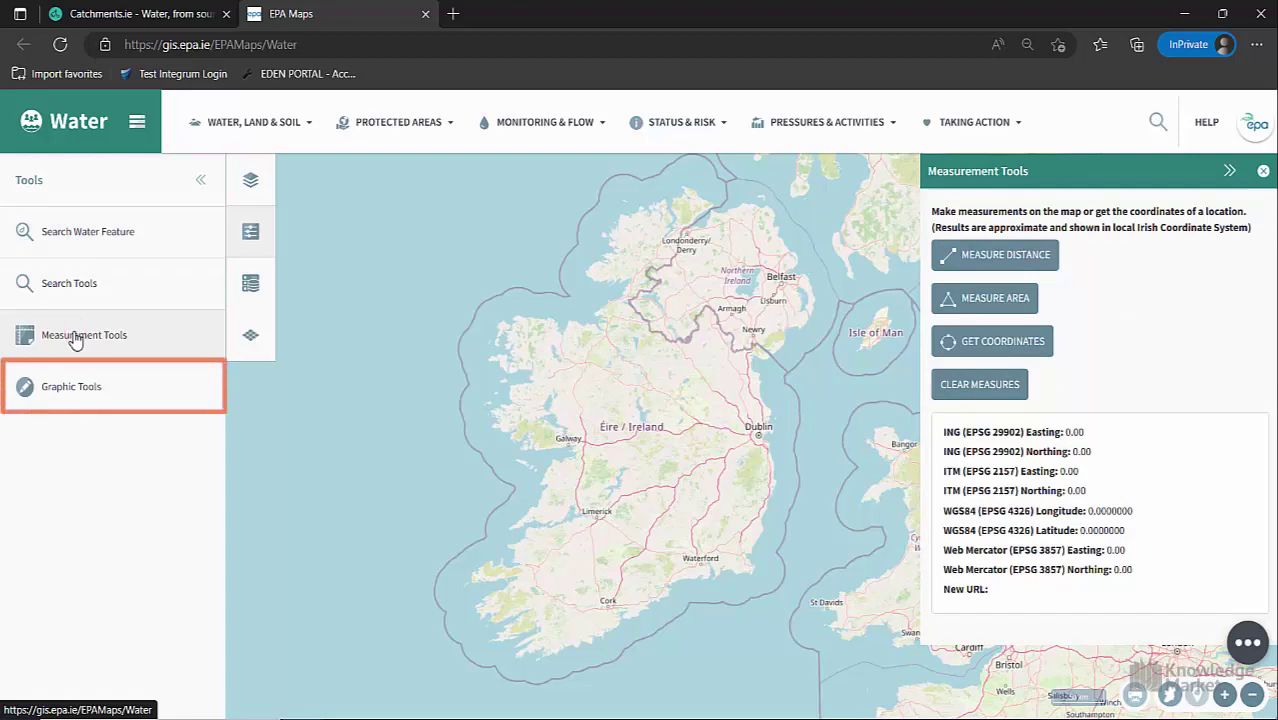
left_click(66, 392)
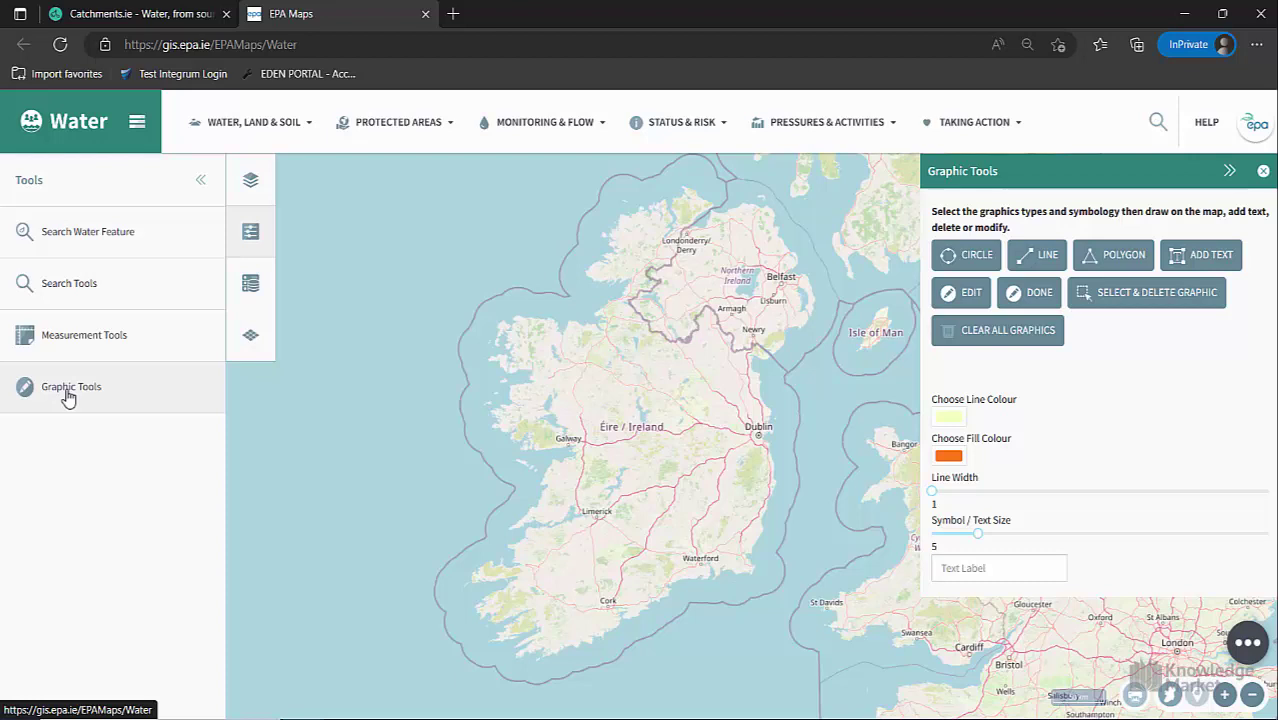
left_click(200, 180)
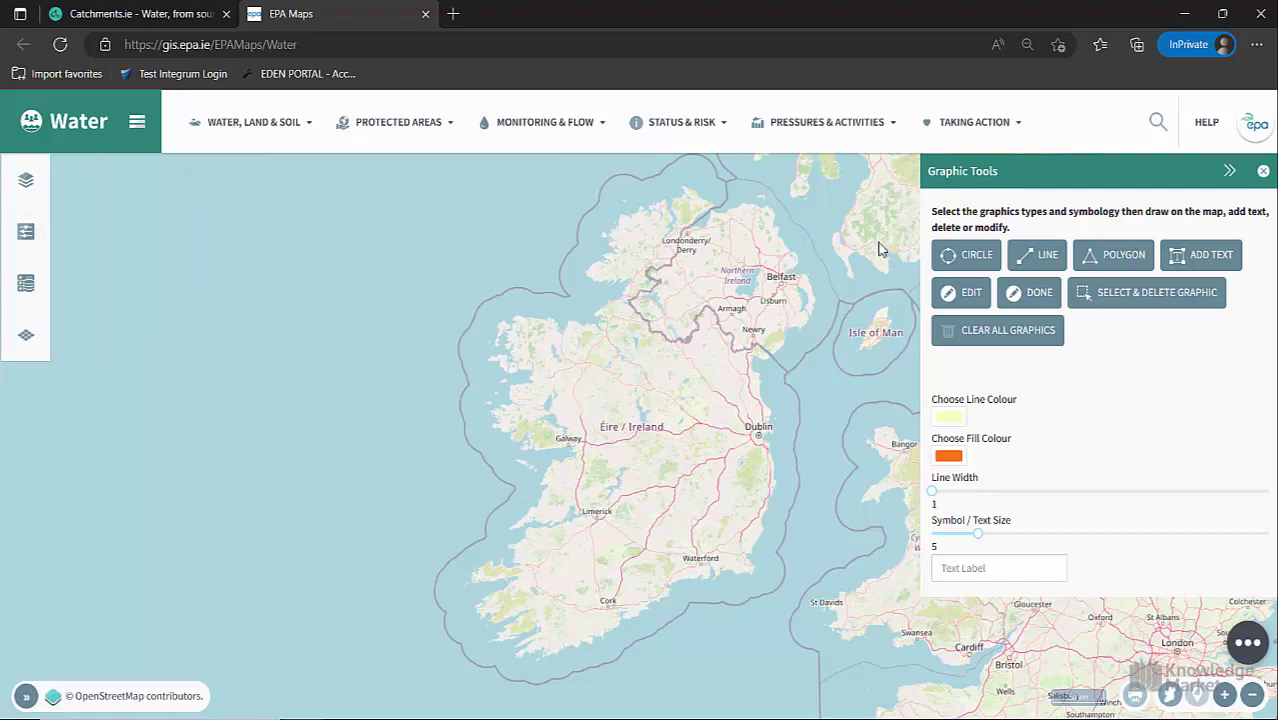
left_click(1260, 172)
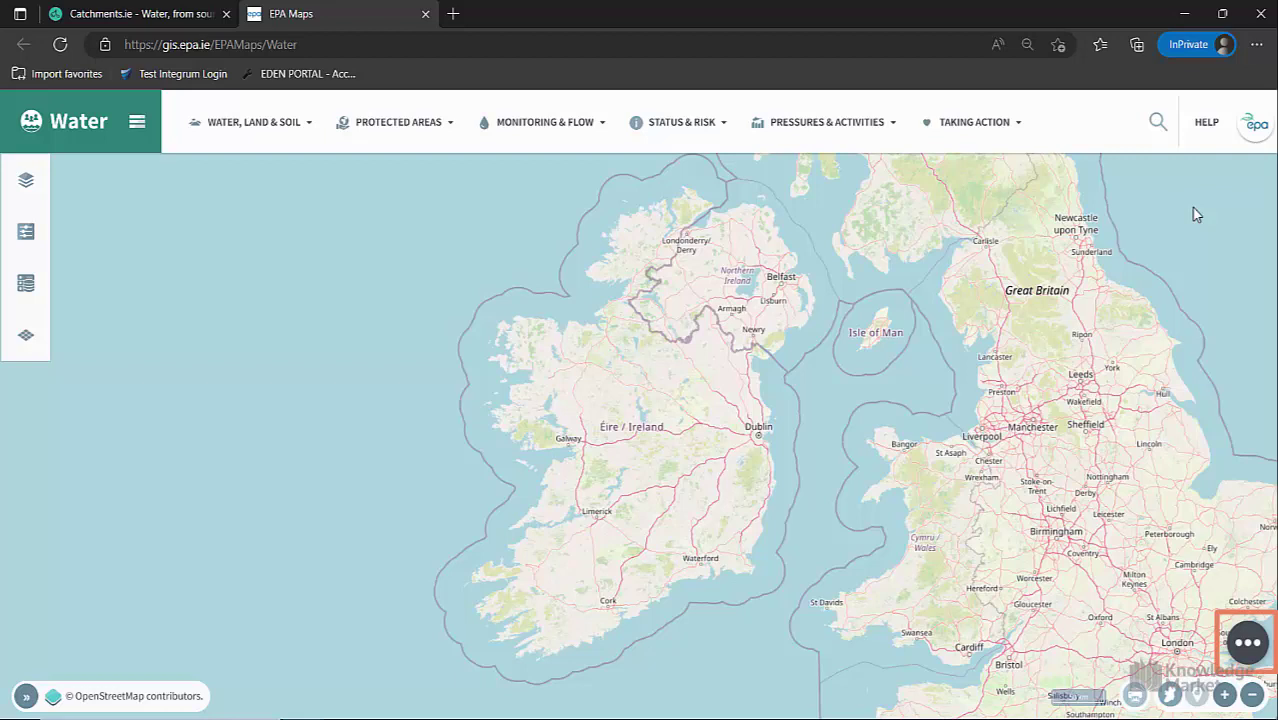
Change the basemap to Digital Globe satellite imagery.
left_click(1248, 643)
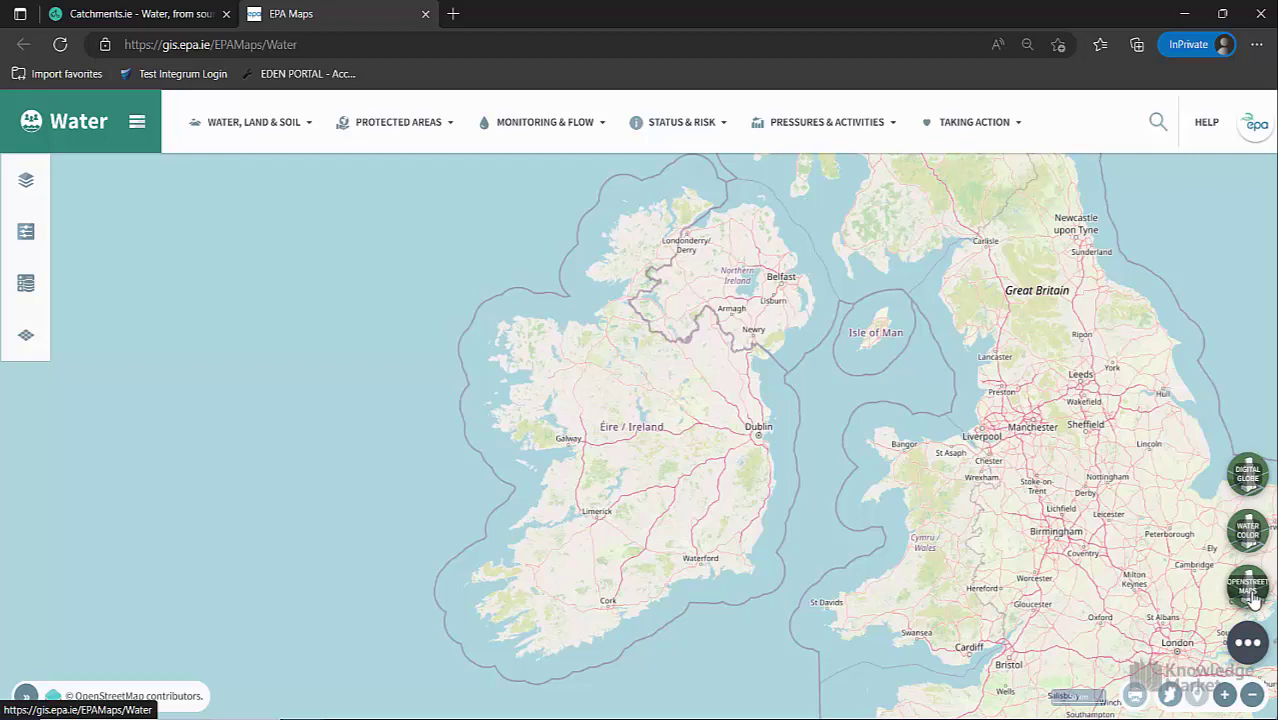
left_click(1244, 478)
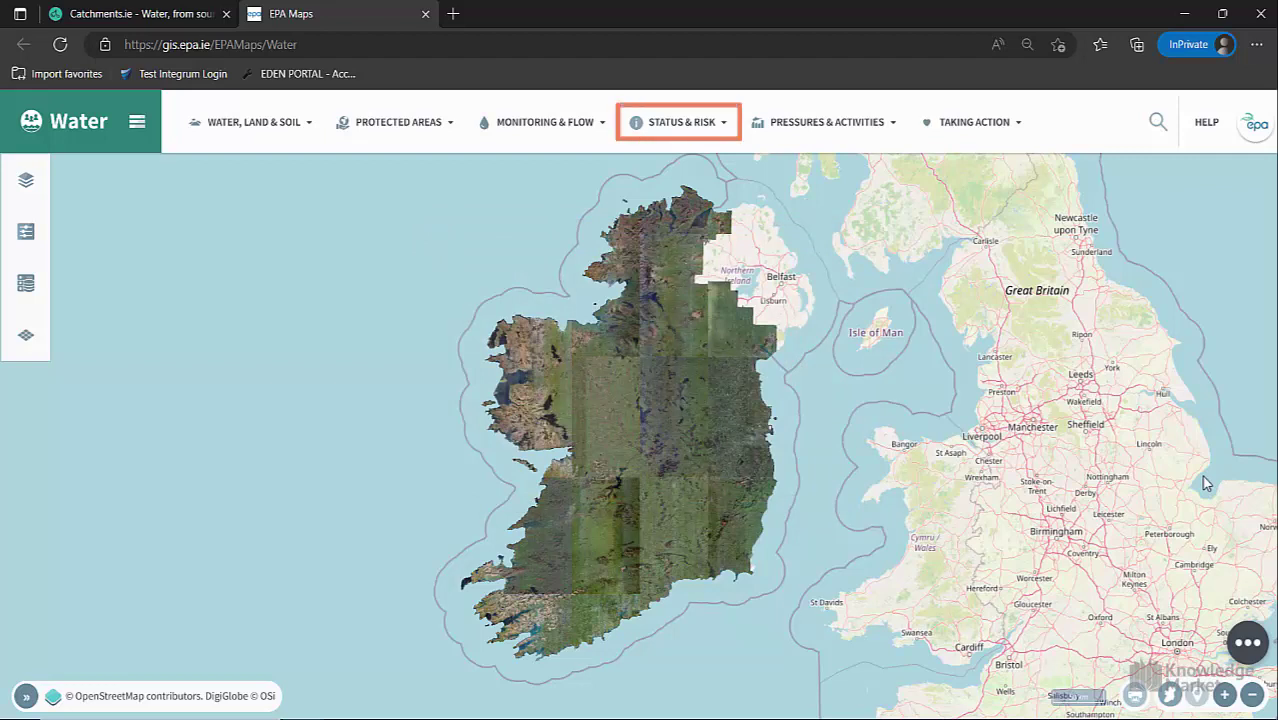
Turn on the River Waterbodies Risk layer under Status & Risk > WFD Risk 3rd Cycle.
left_click(684, 130)
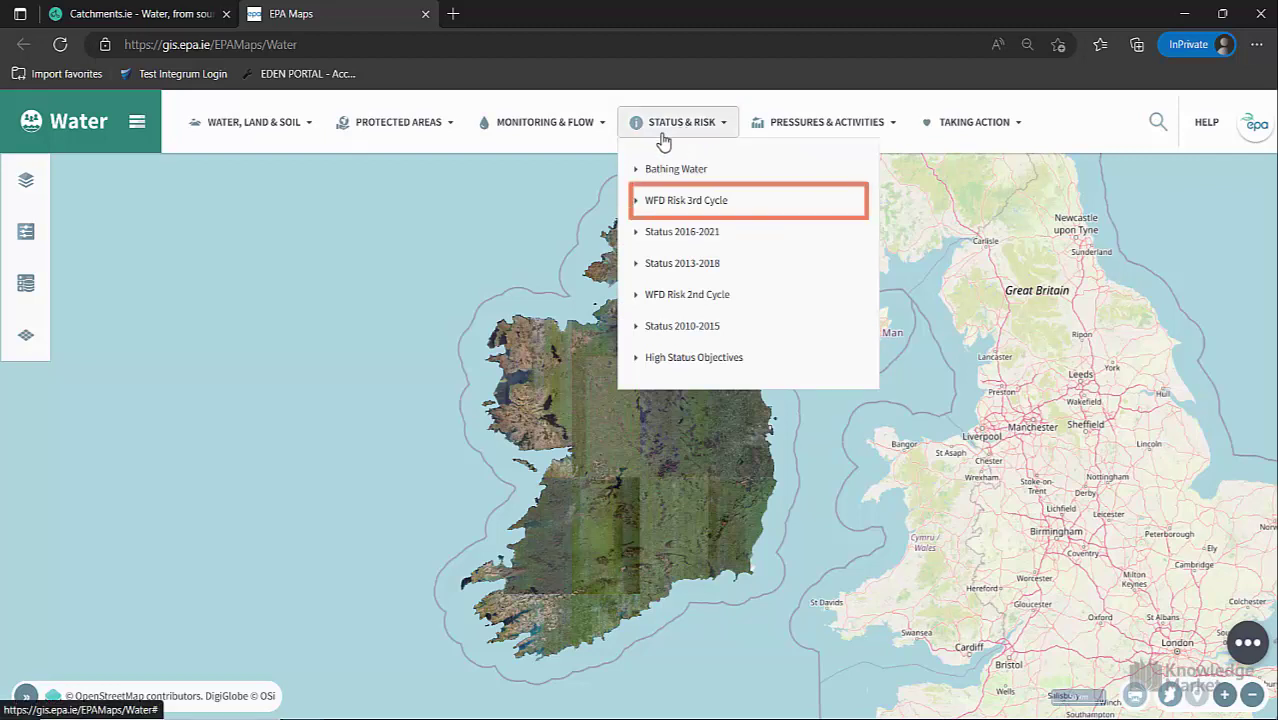
left_click(667, 203)
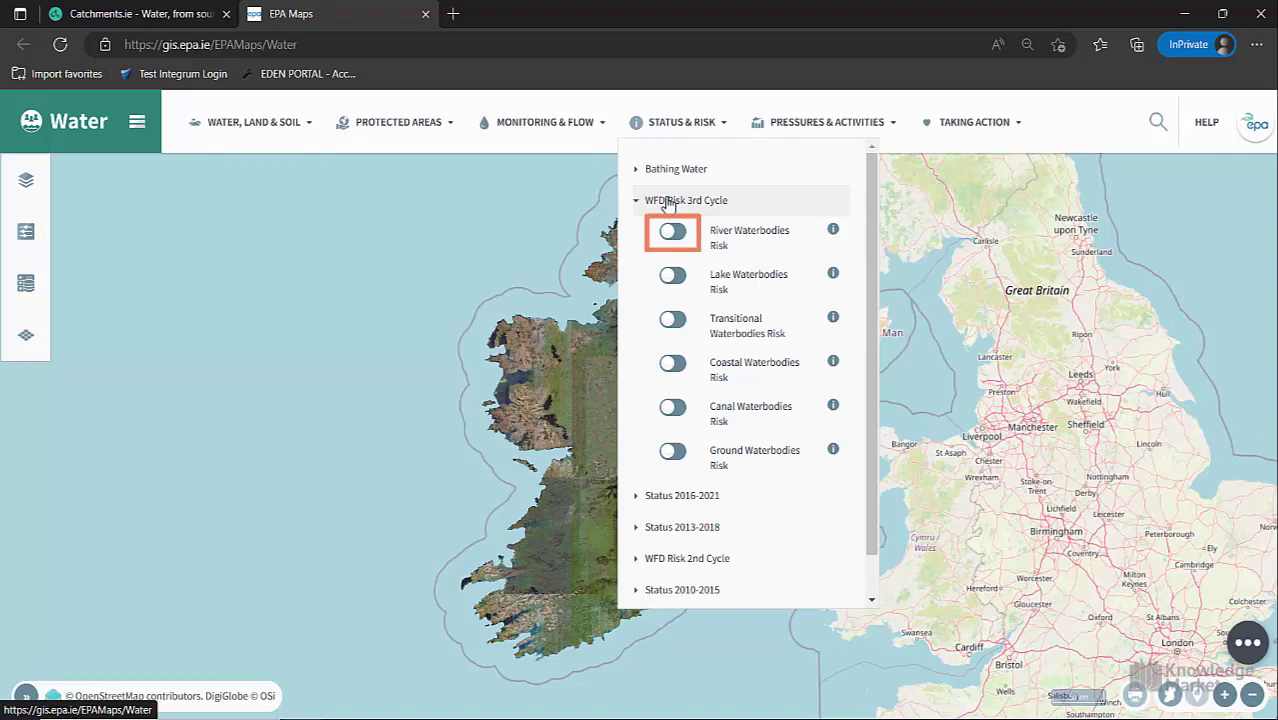
left_click(673, 235)
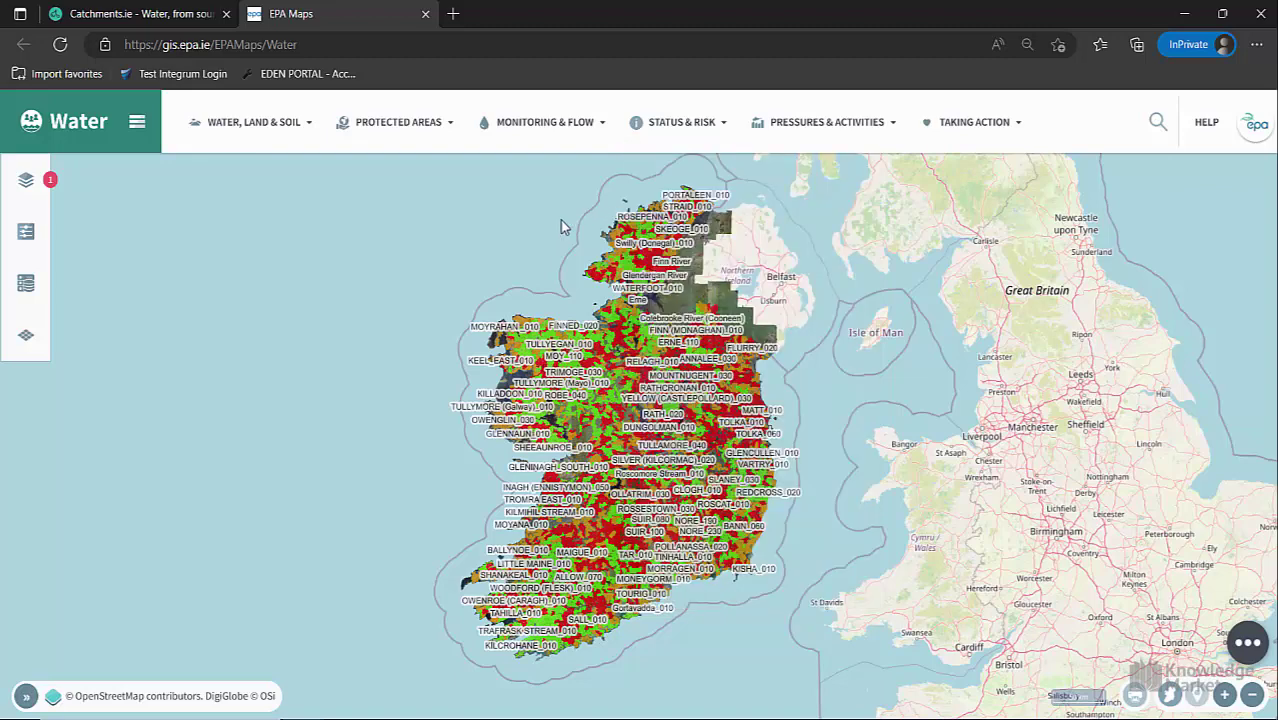
Read the River Waterbodies Risk description, then switch the layer off in Active Layers.
mouse_move(670, 135)
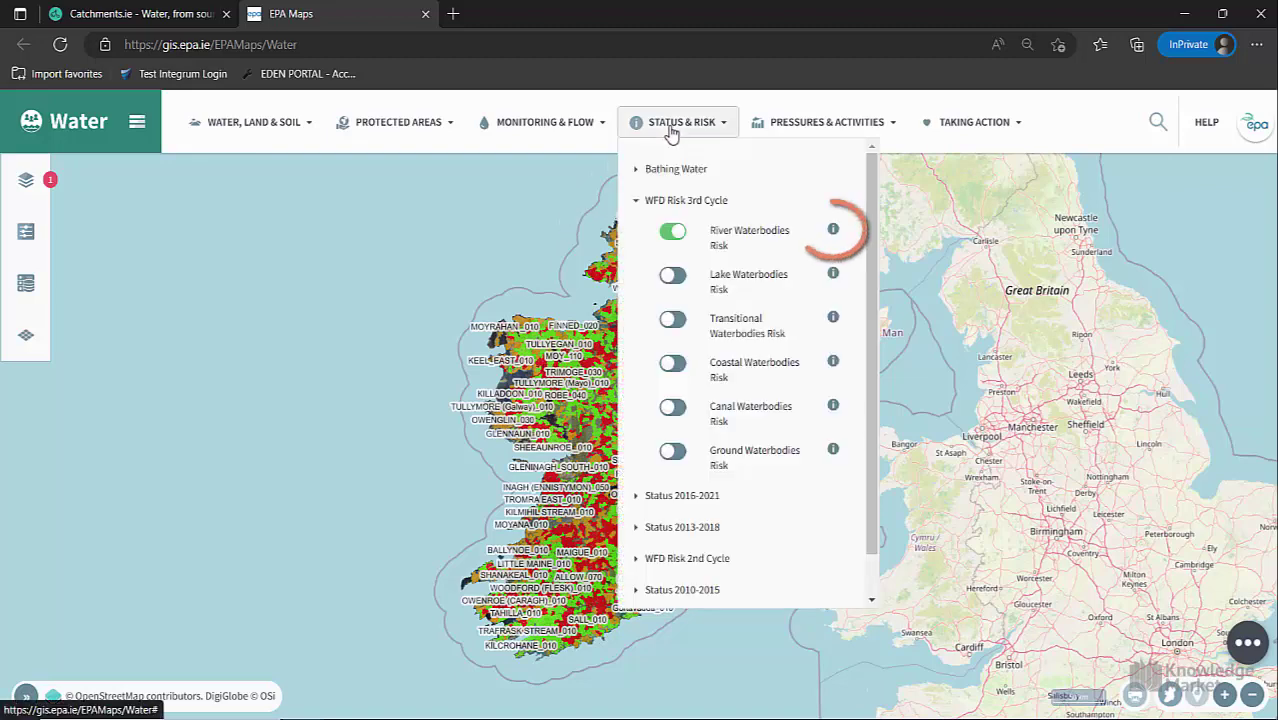
left_click(831, 230)
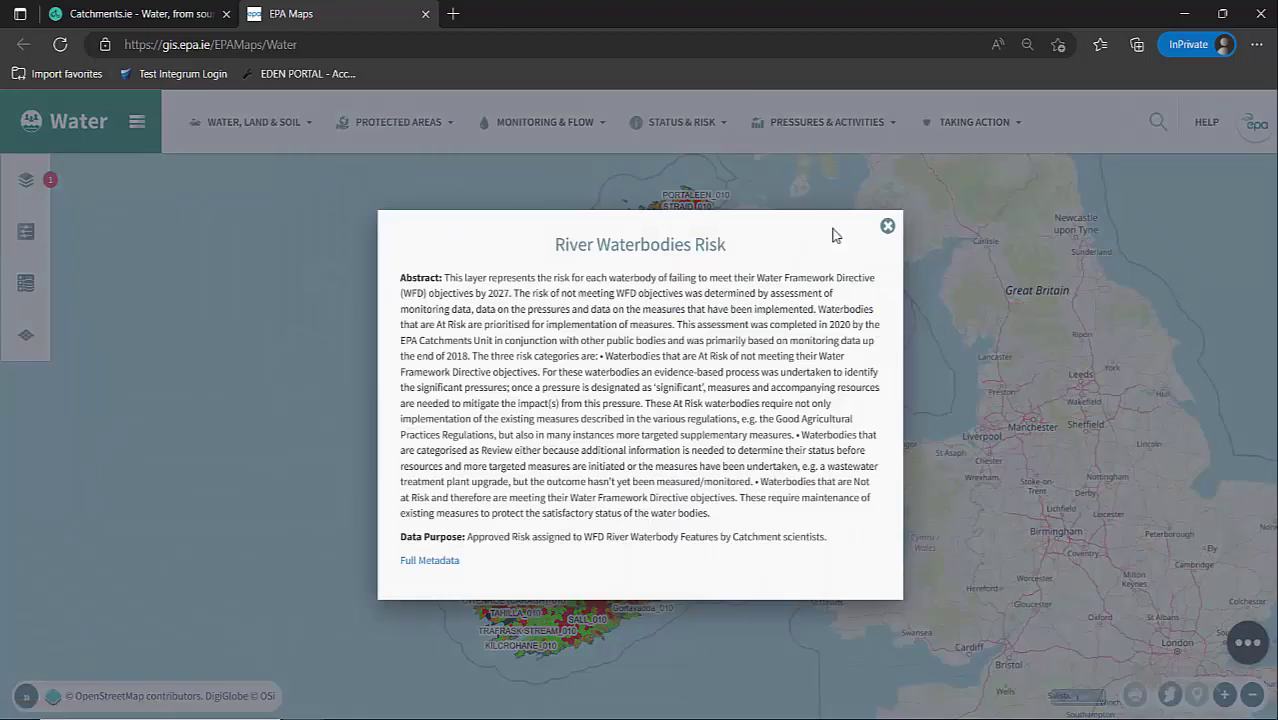
left_click(887, 227)
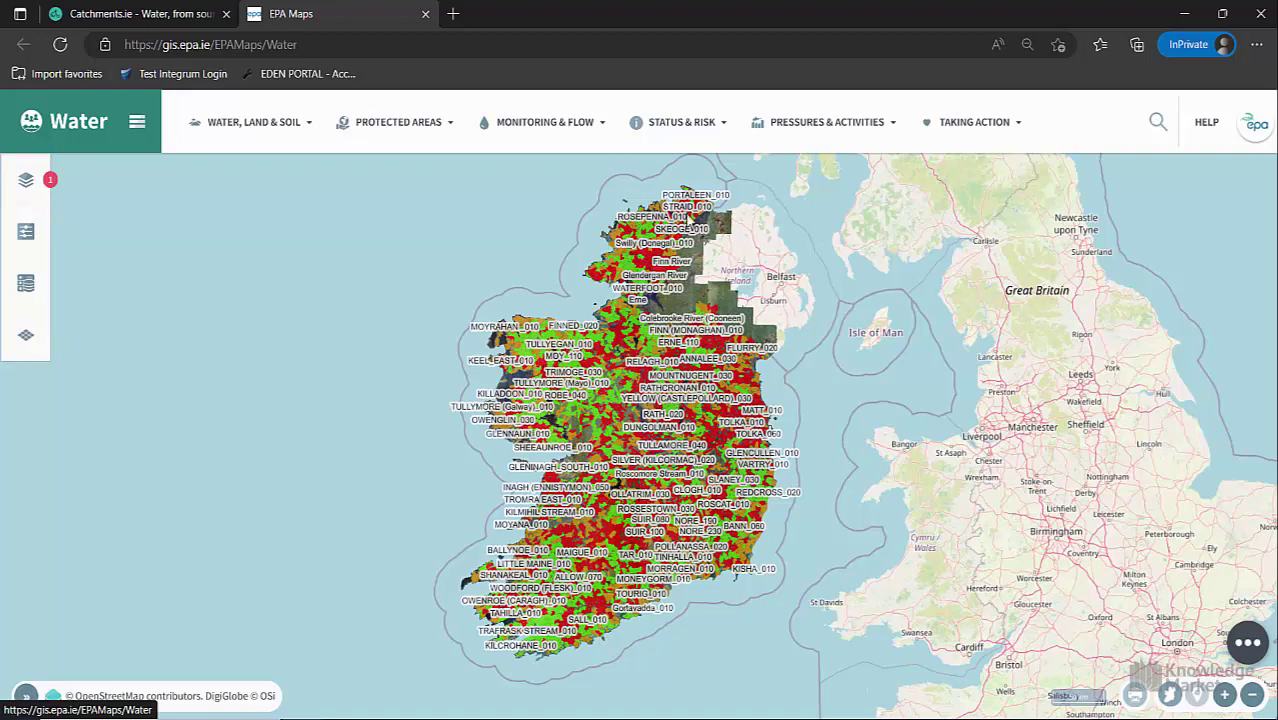
left_click(30, 185)
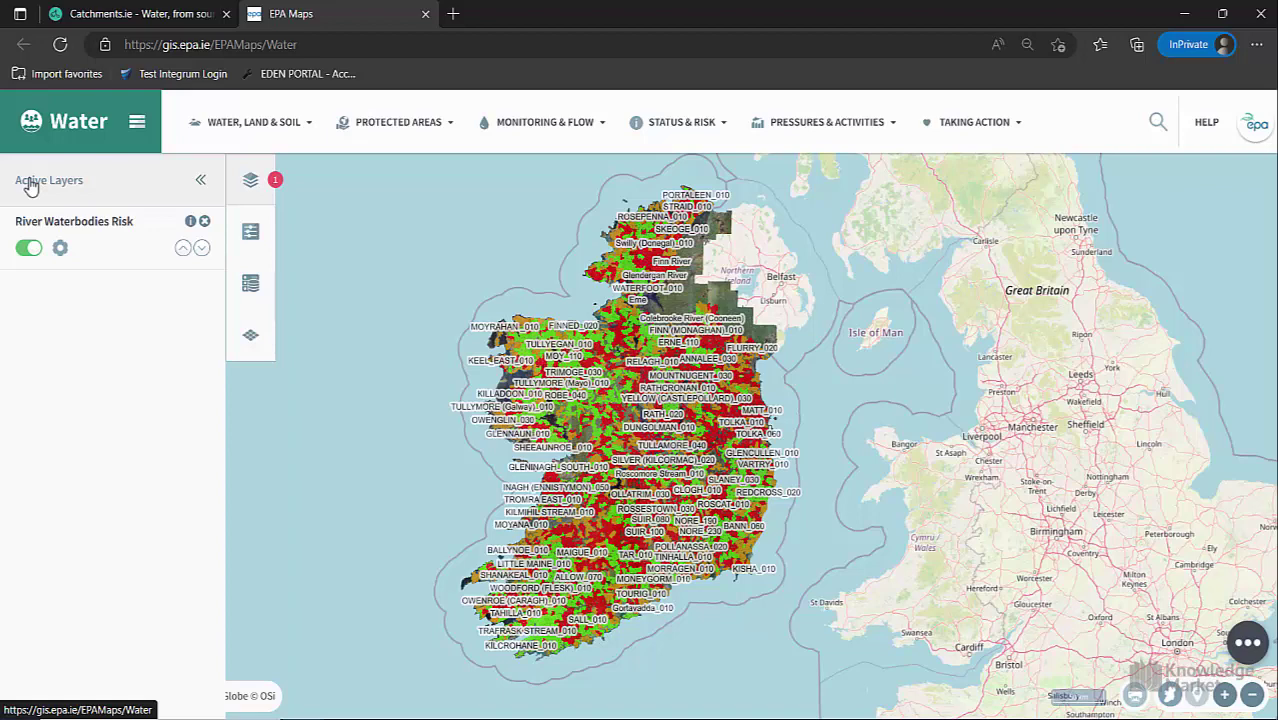
left_click(28, 250)
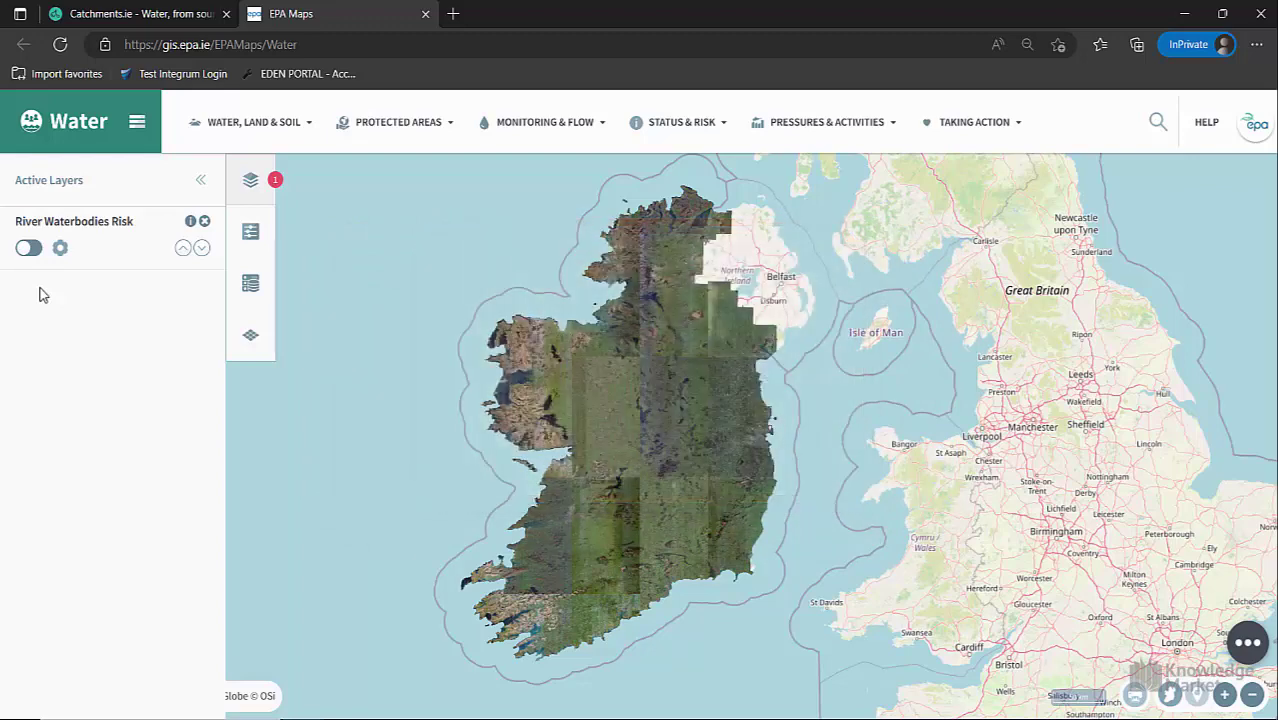
Re-enable River Waterbodies Risk and open its settings and attribute filter options.
left_click(28, 248)
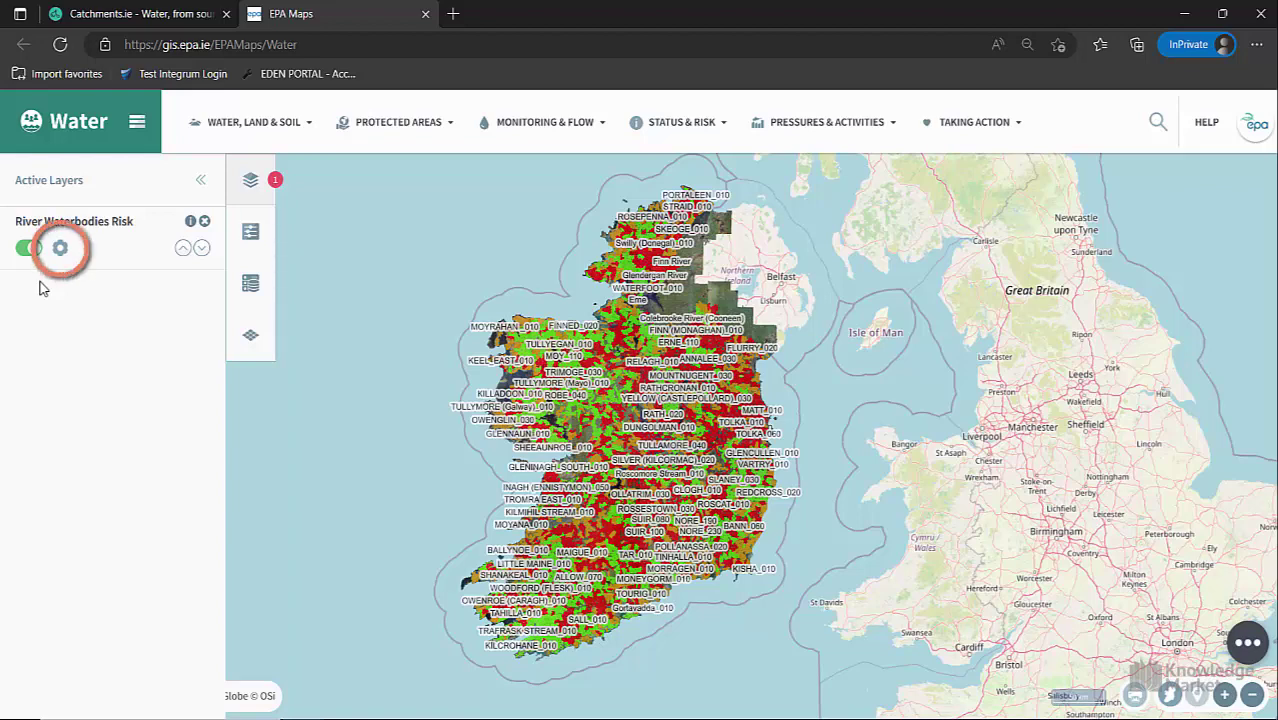
left_click(60, 248)
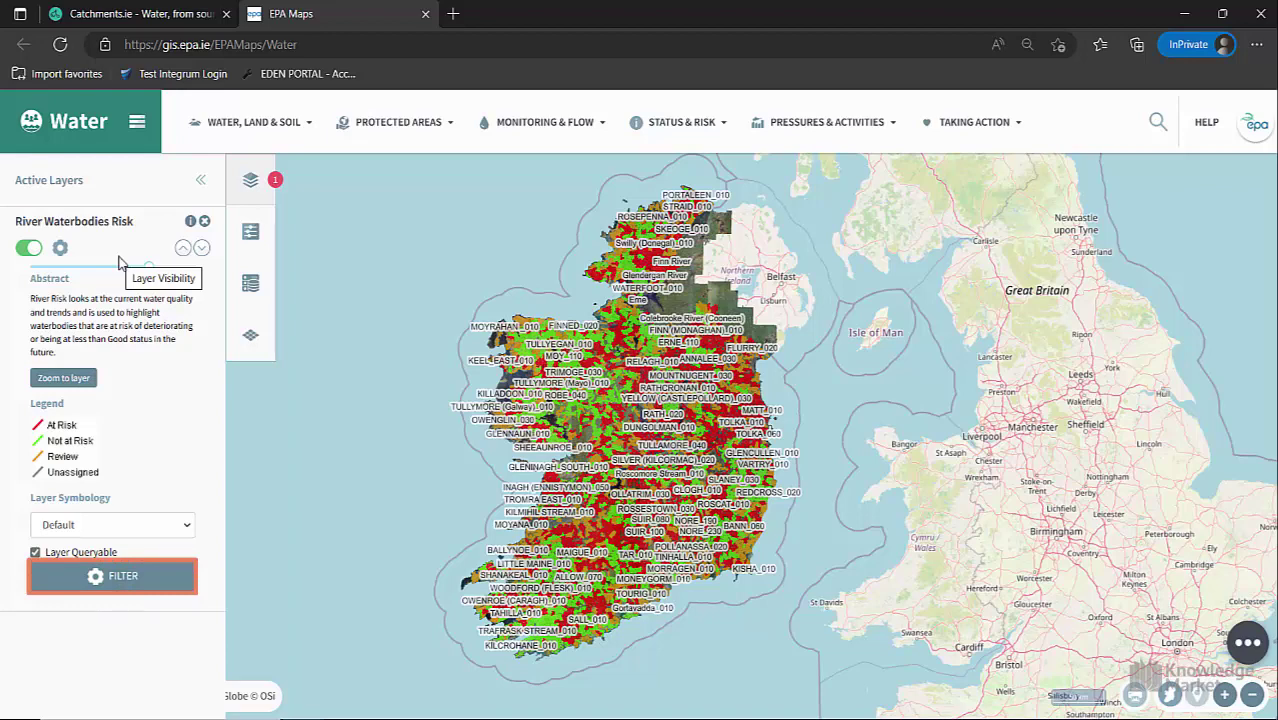
left_click(118, 580)
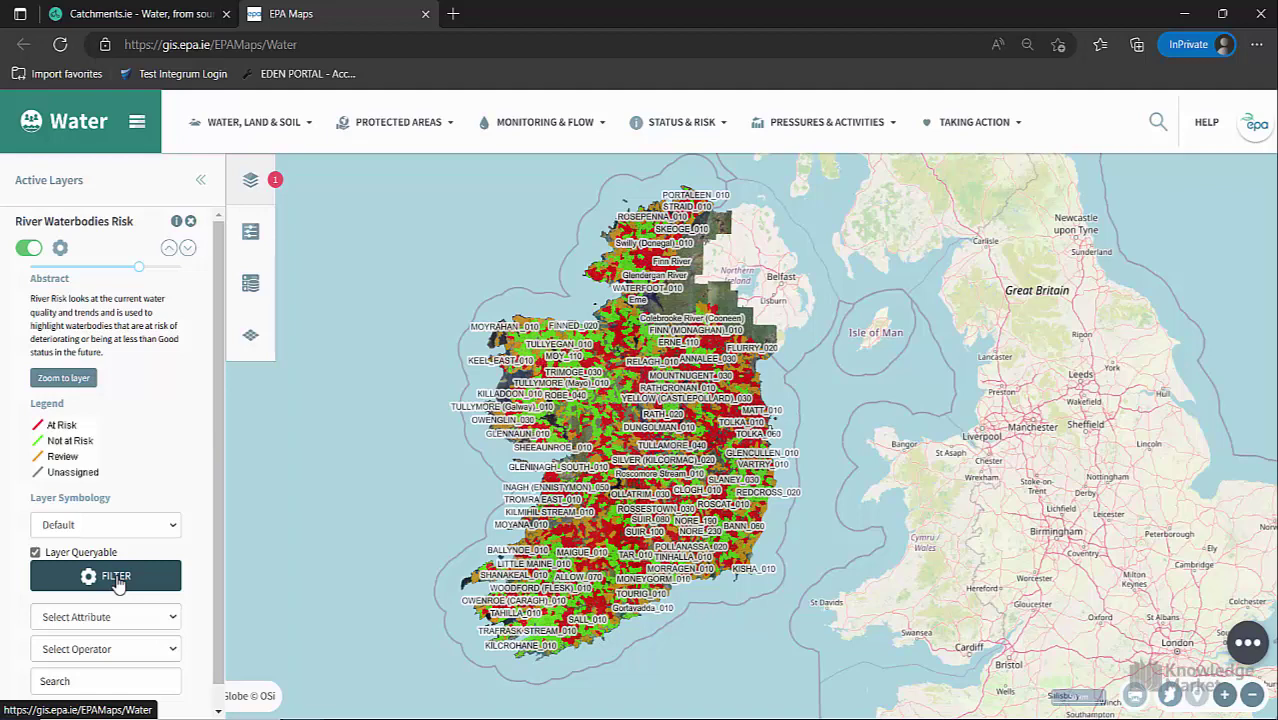
Apply a filter on River Waterbodies Risk: Projection Equal to 'At Risk'.
scroll(214, 574, "down", 1)
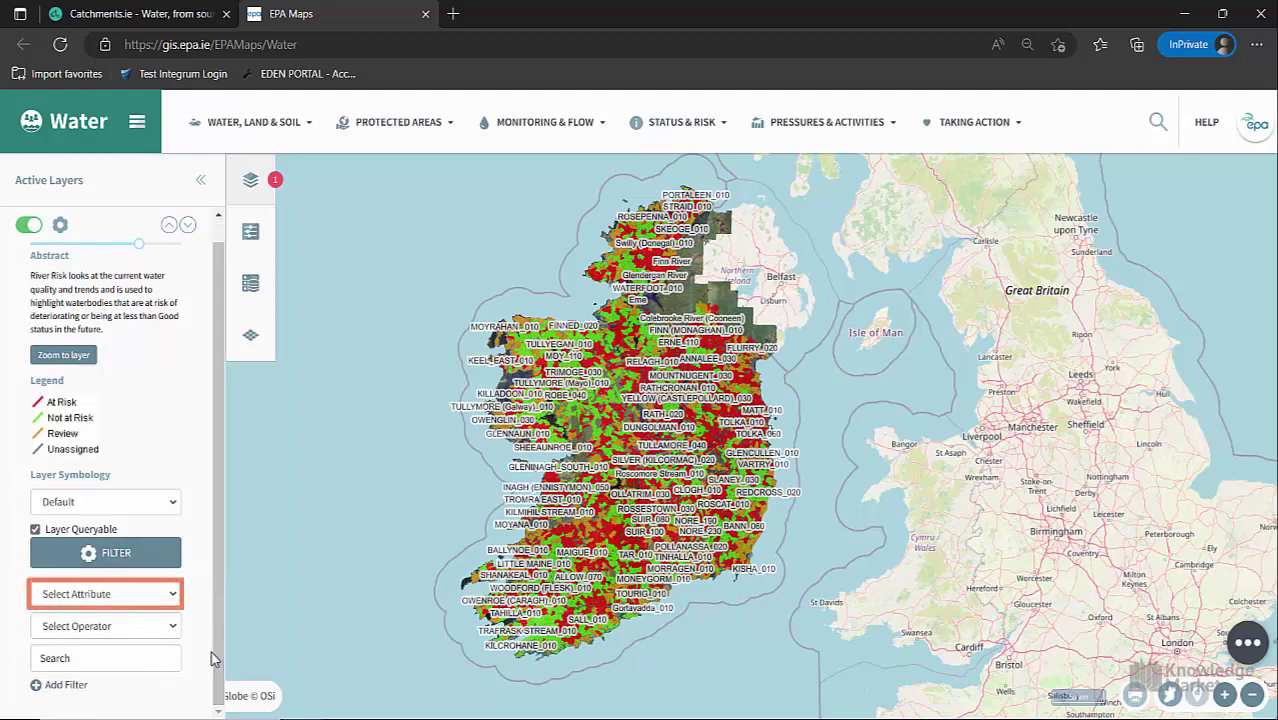
left_click(172, 595)
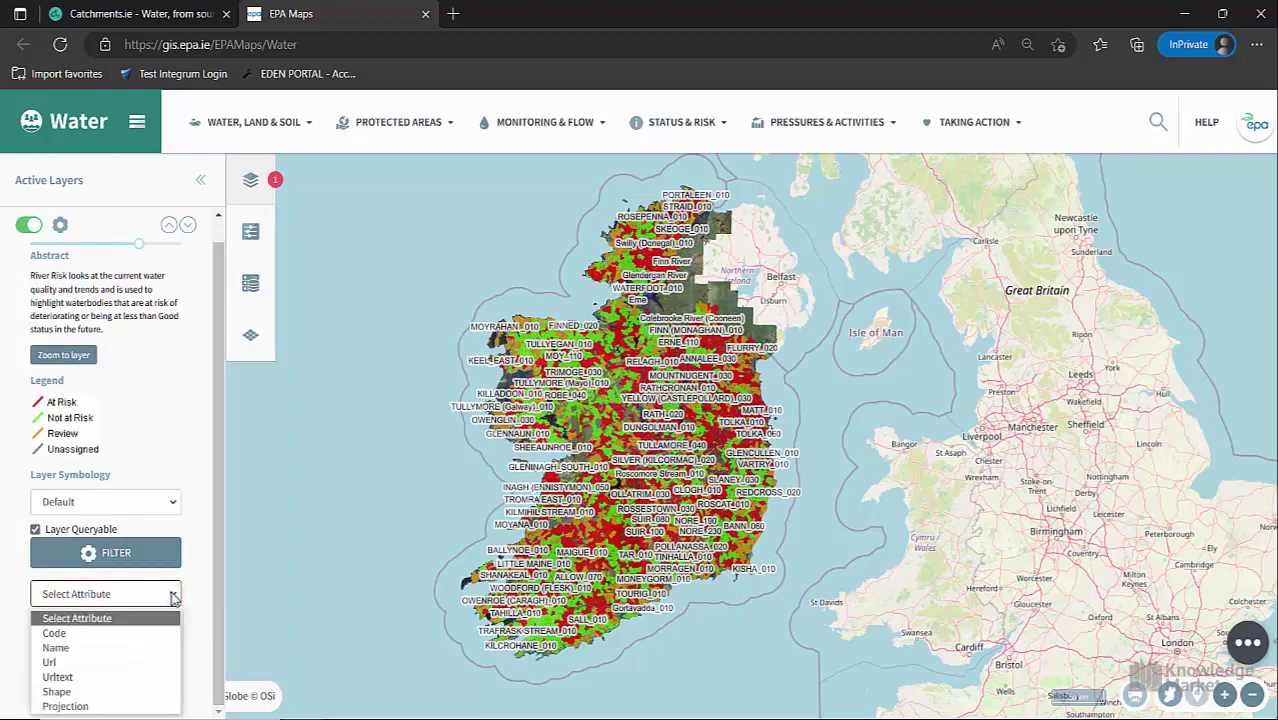
left_click(160, 705)
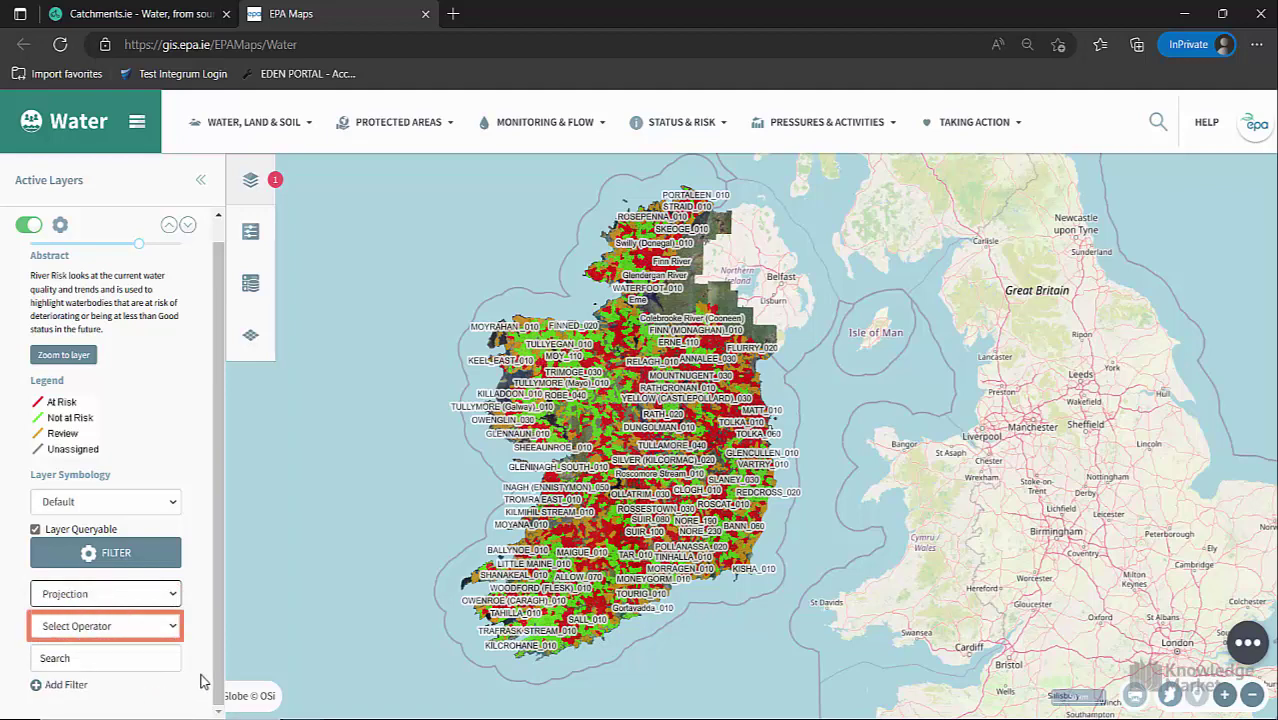
left_click(172, 626)
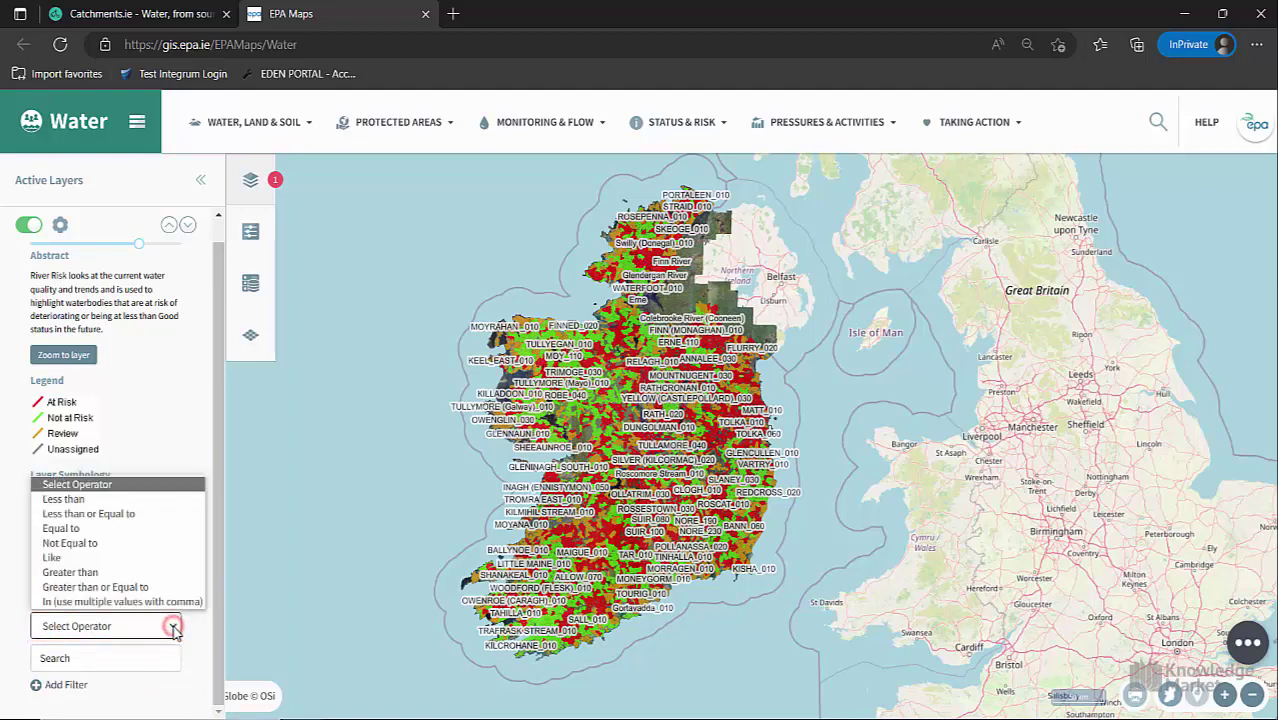
left_click(85, 528)
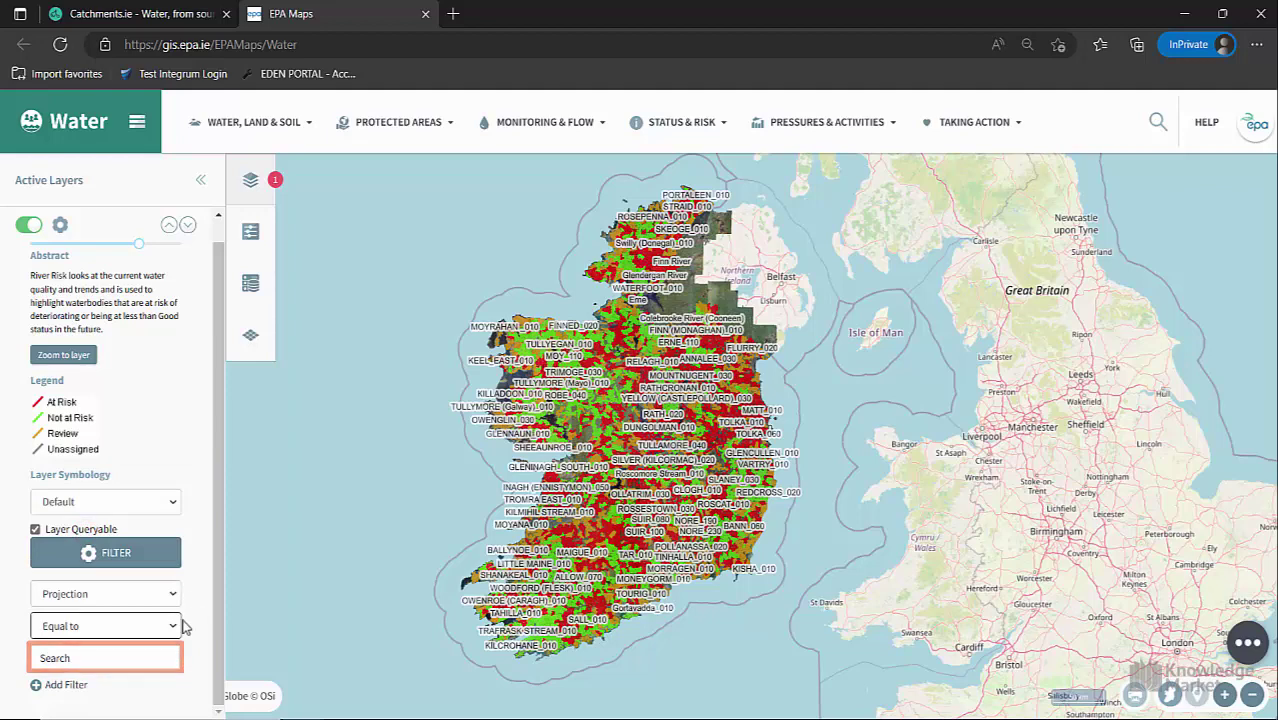
left_click(130, 658)
type("At Risk")
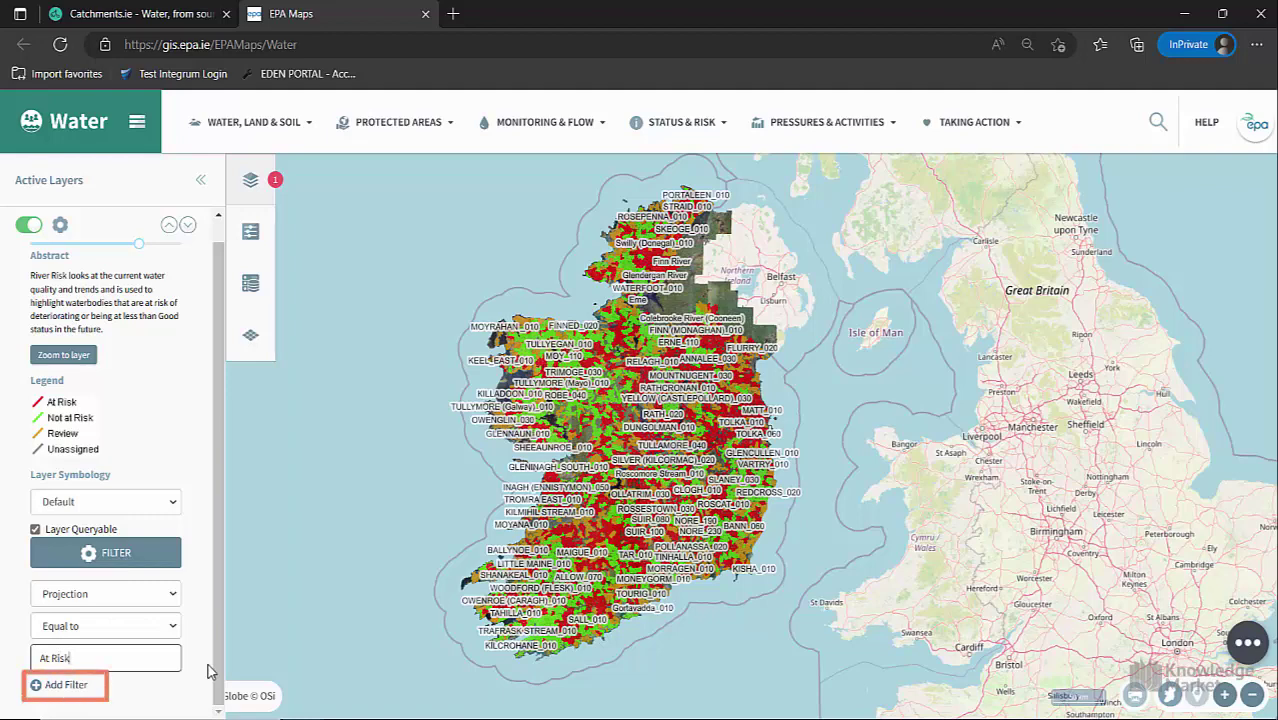
left_click(78, 686)
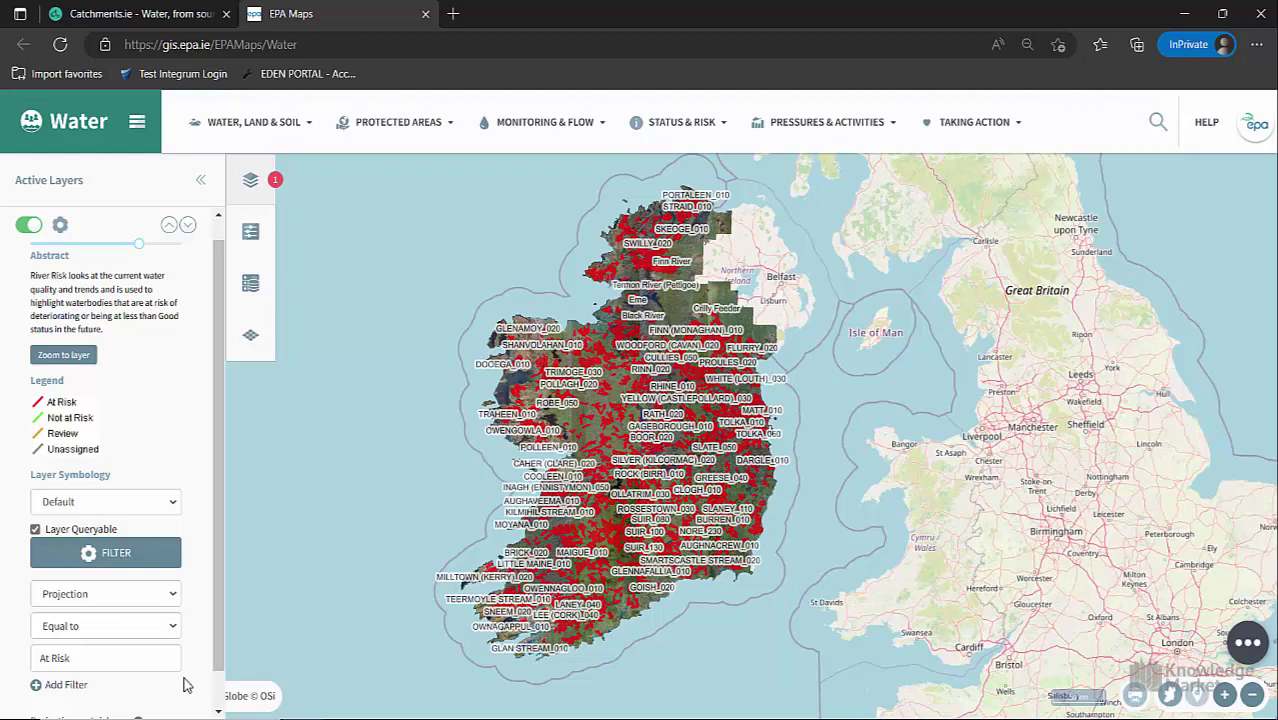
Remove the At Risk filter, collapse the settings, hide the layer and close Active Layers.
scroll(214, 627, "down", 2)
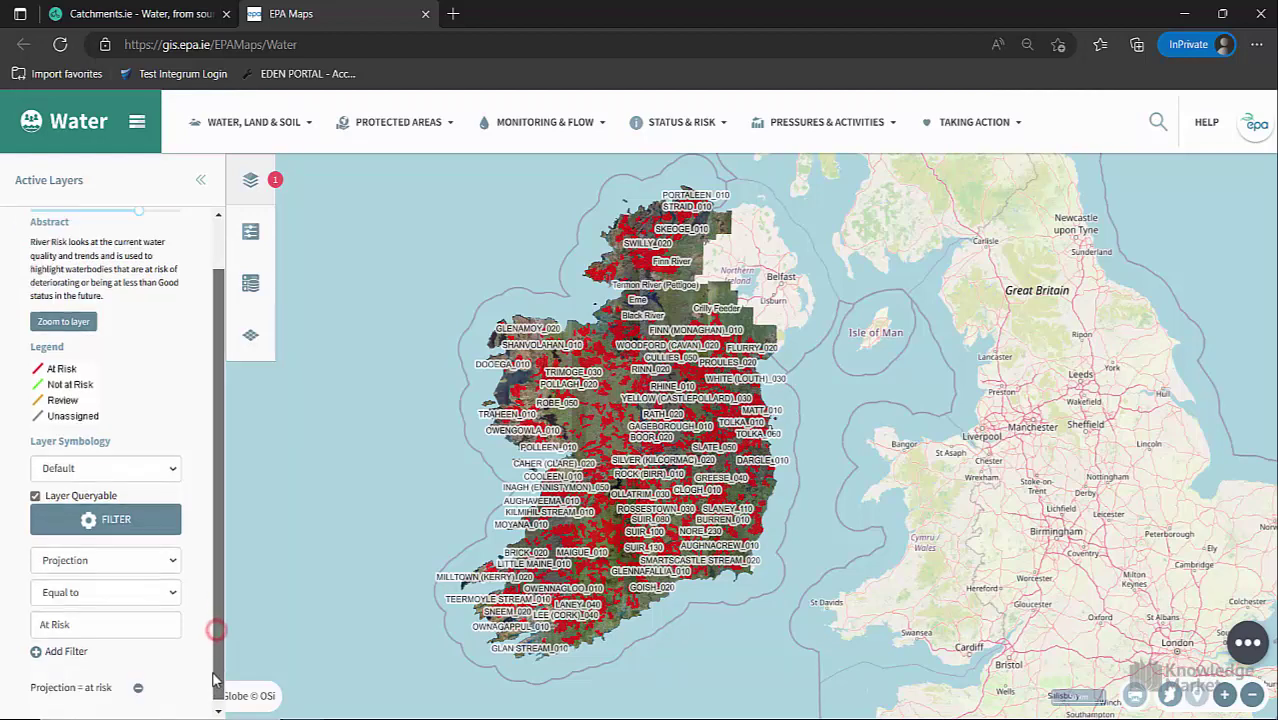
left_click(135, 681)
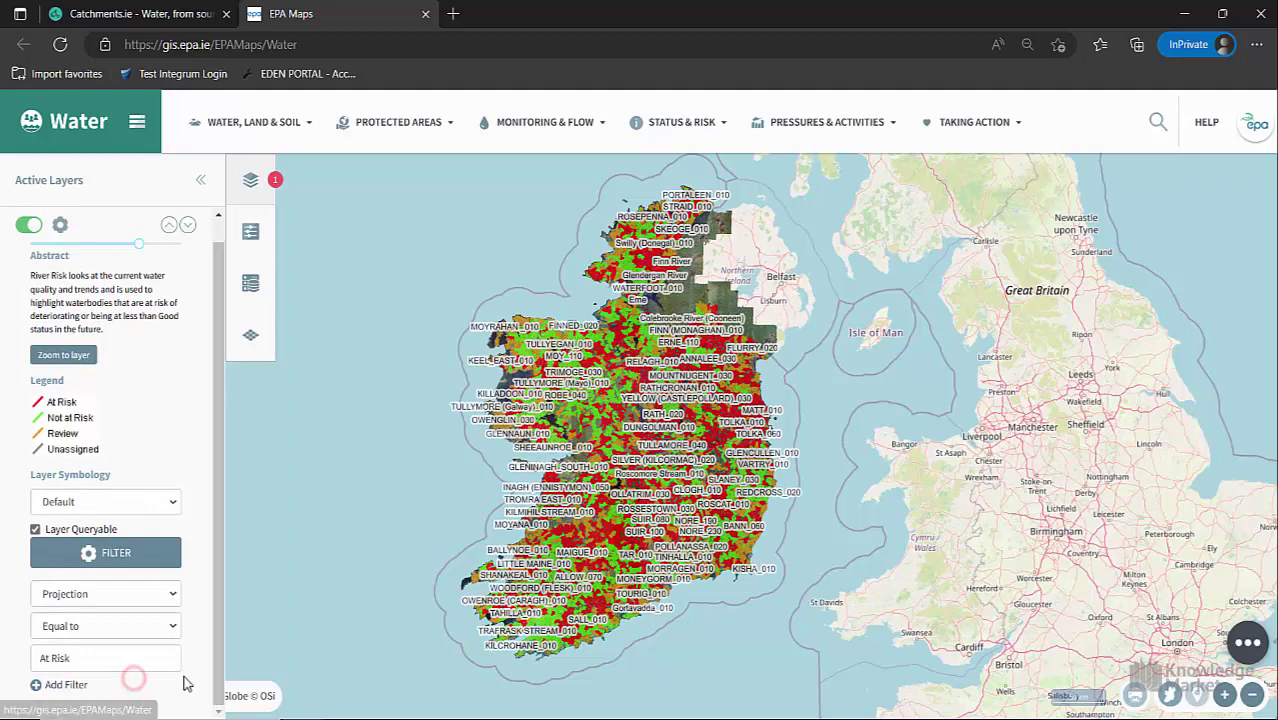
left_click(61, 227)
left_click(28, 247)
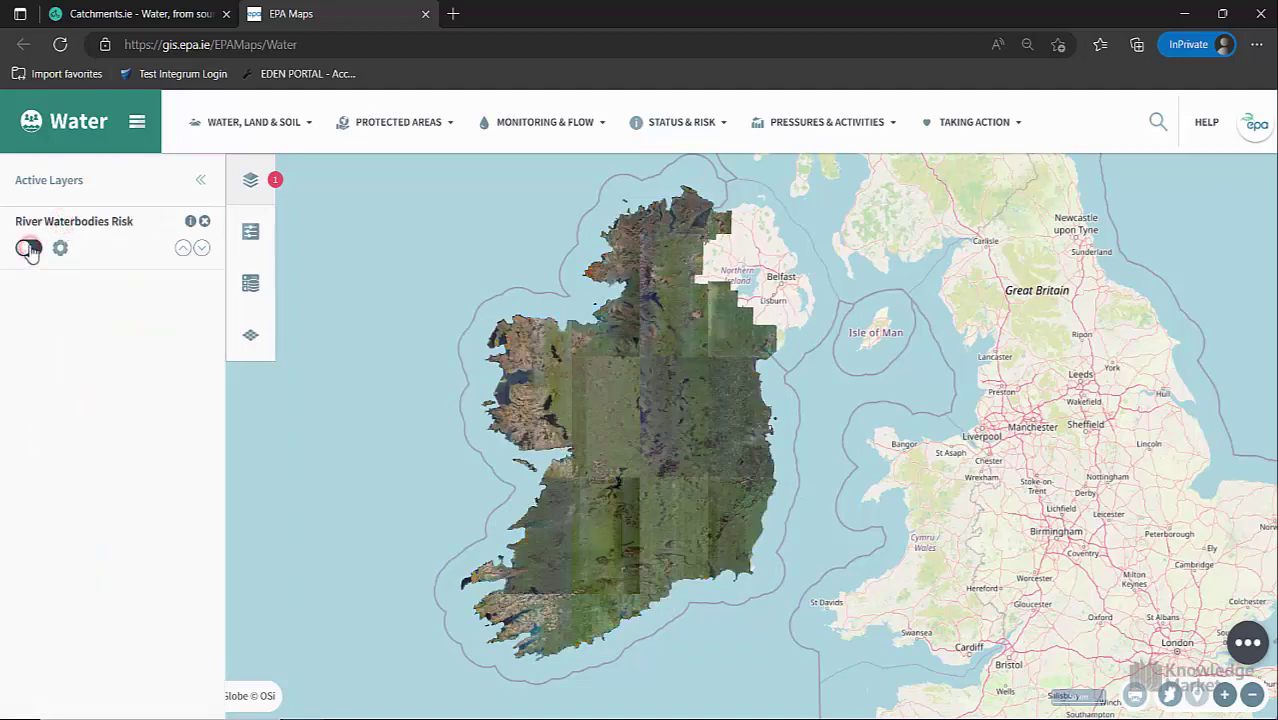
left_click(198, 186)
Under Status 2016-2021, switch on the River, Lake, Transitional and Coastal Waterbody WFD Status layers.
left_click(681, 122)
left_click(672, 233)
left_click(675, 204)
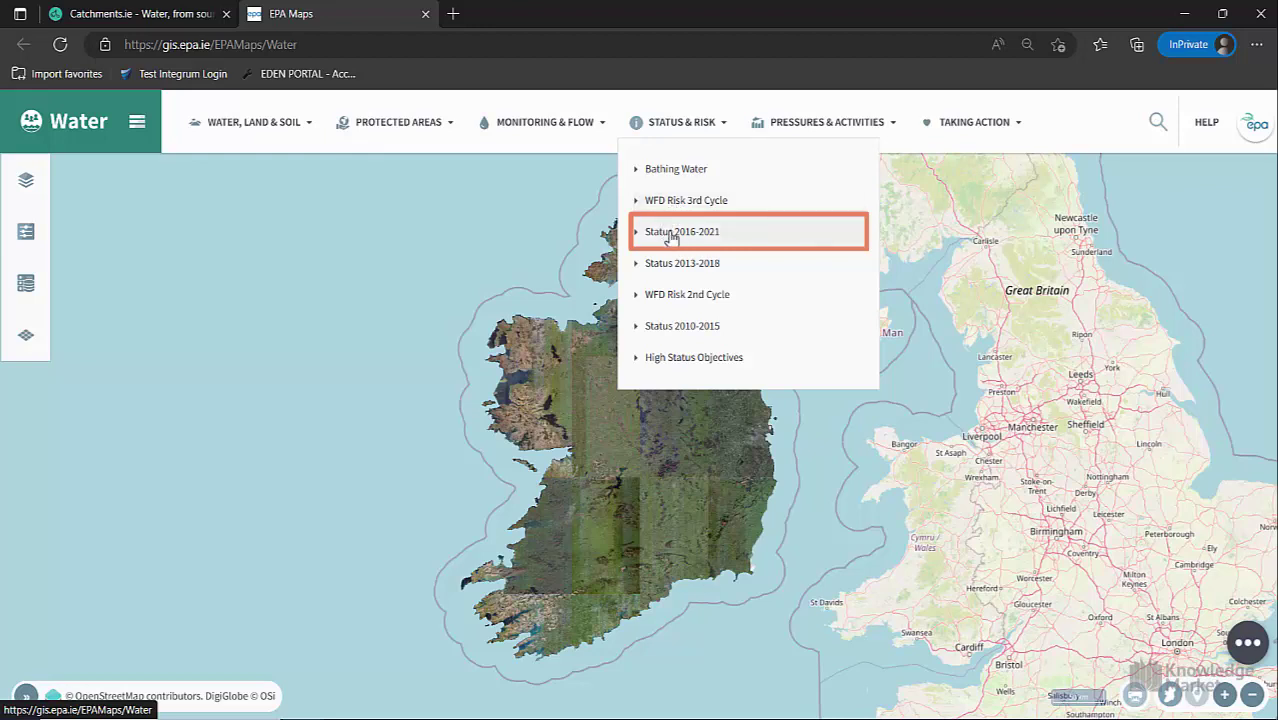
left_click(672, 236)
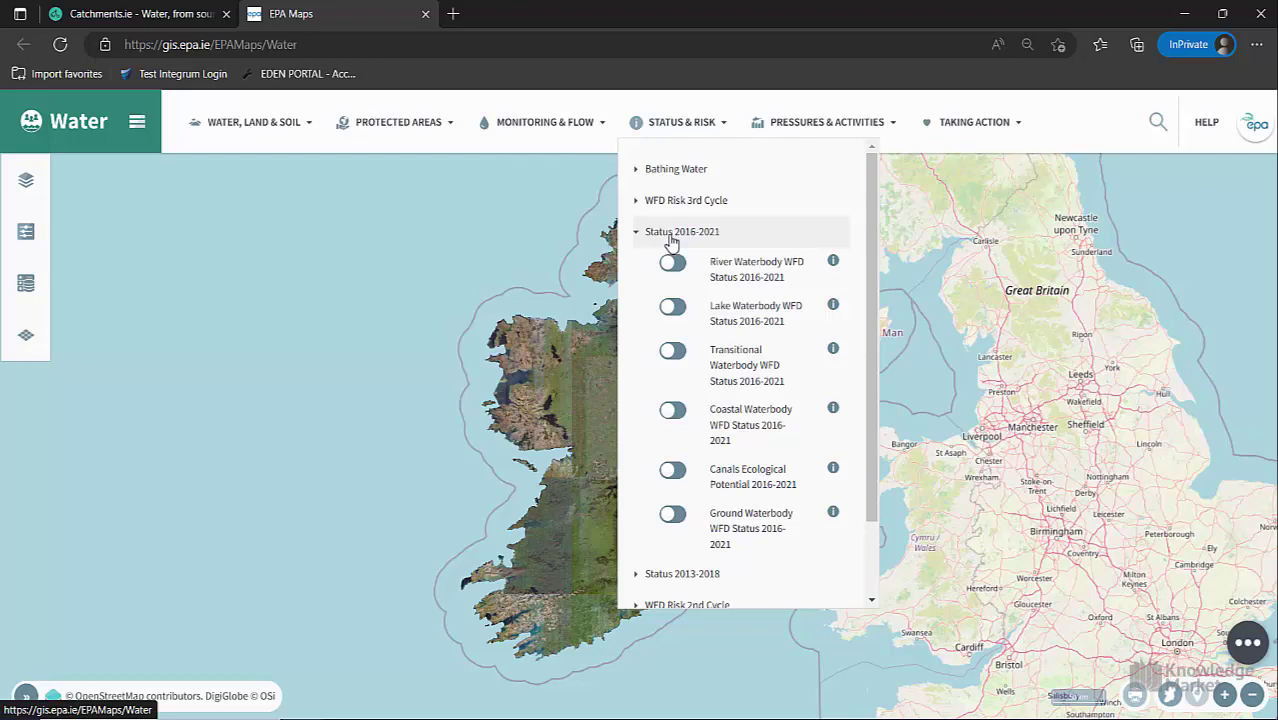
left_click(673, 263)
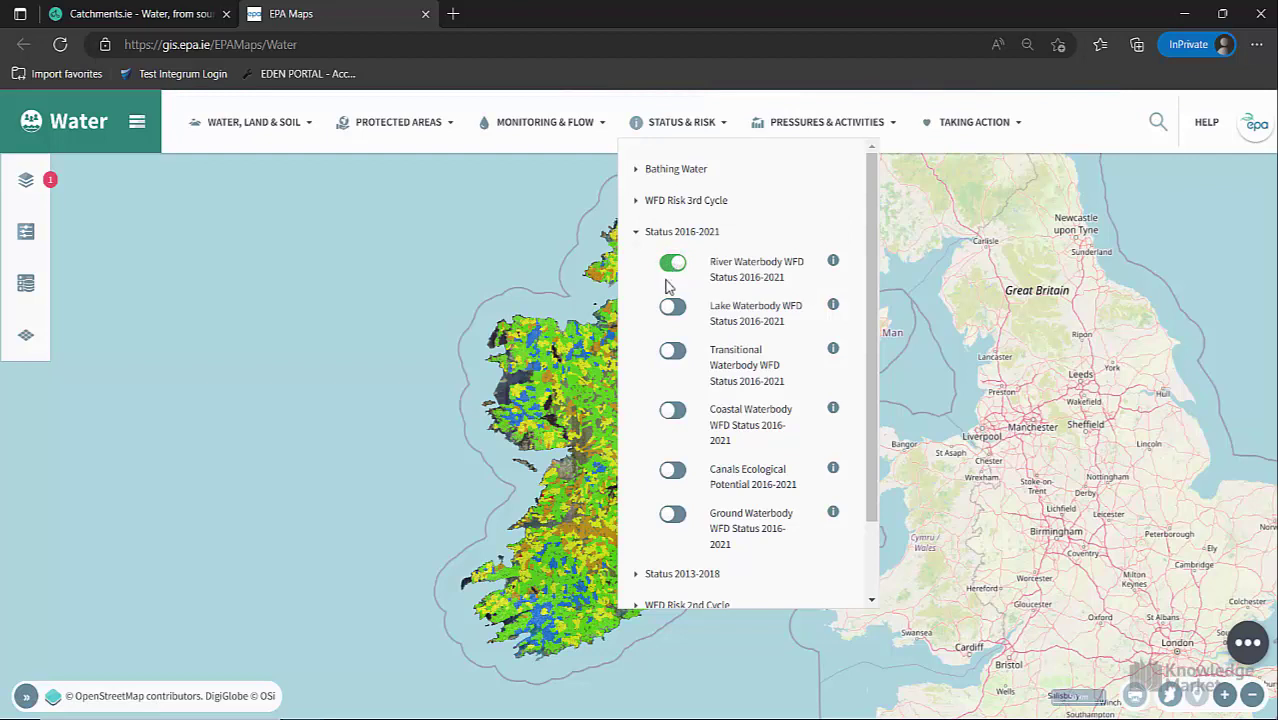
left_click(673, 310)
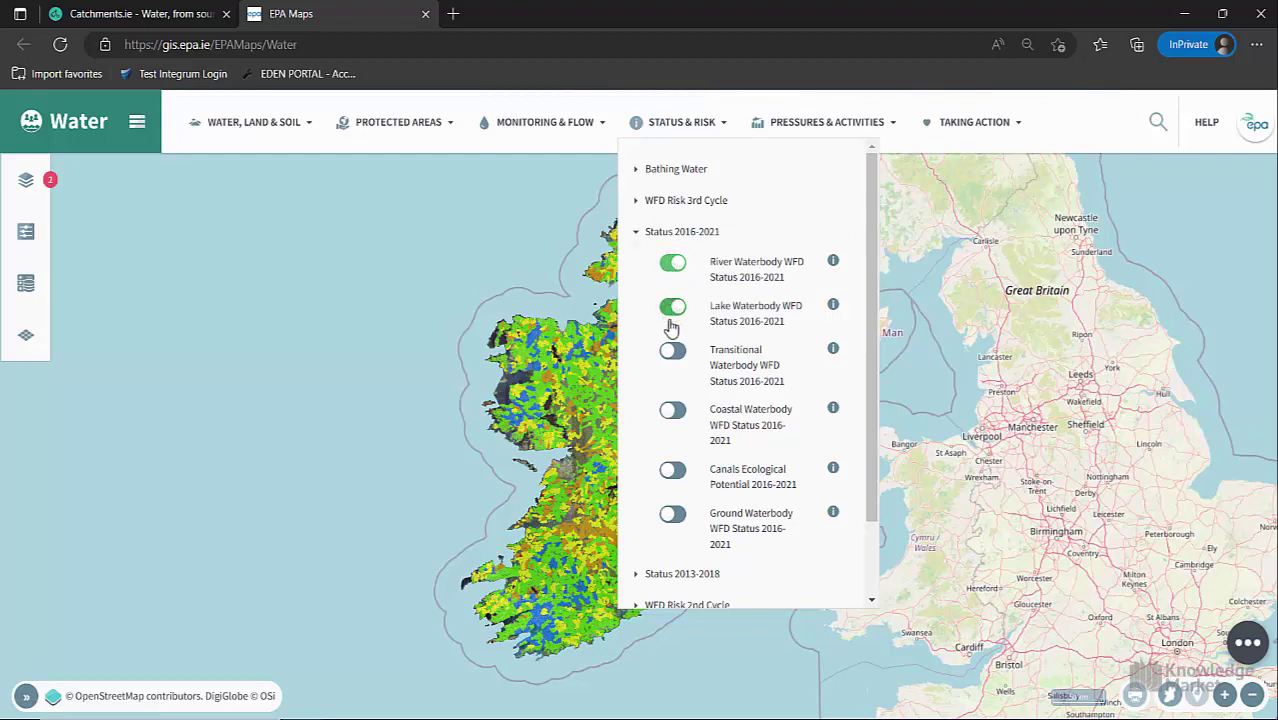
left_click(668, 352)
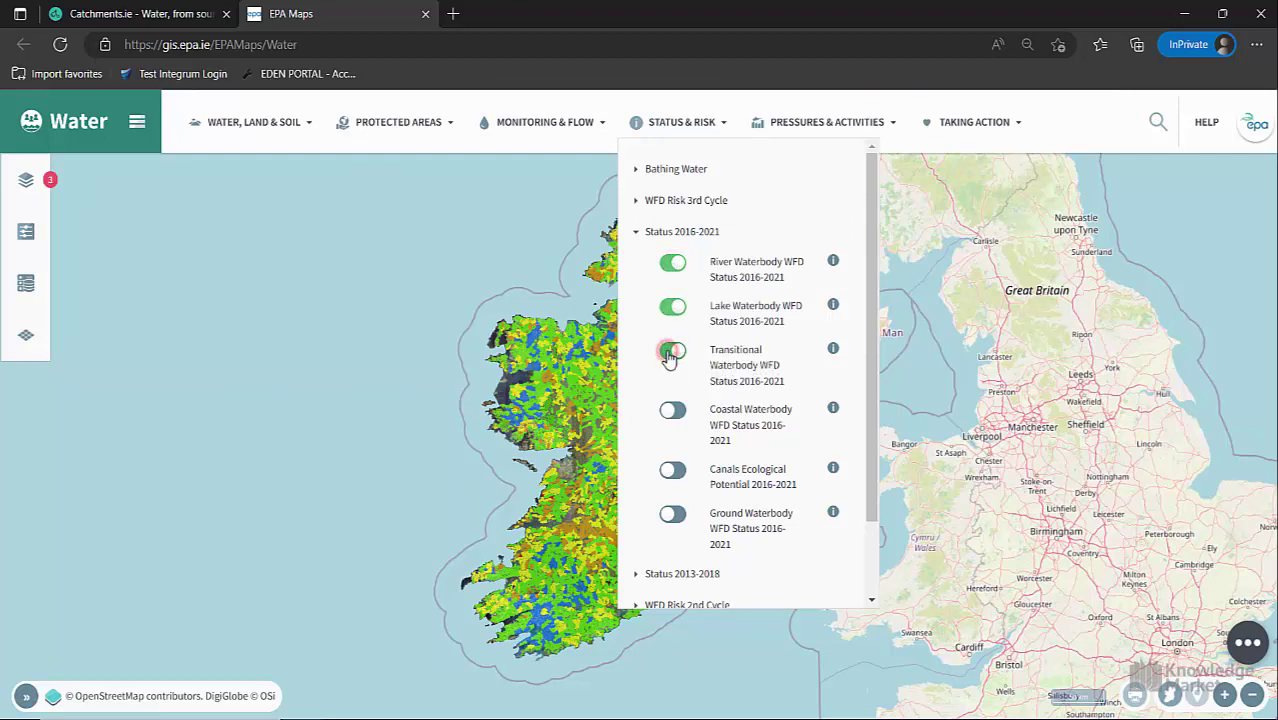
left_click(671, 412)
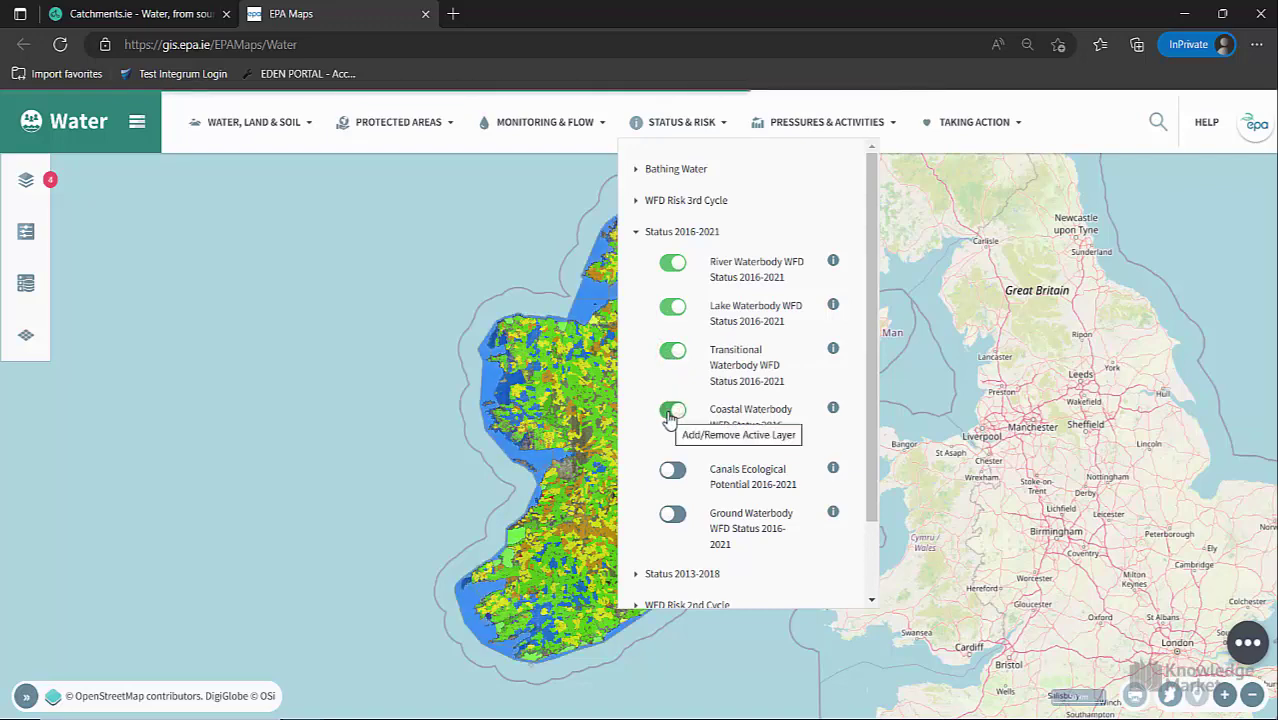
Review the four active status layers and the Coastal legend, then reopen Status & Risk.
left_click(474, 260)
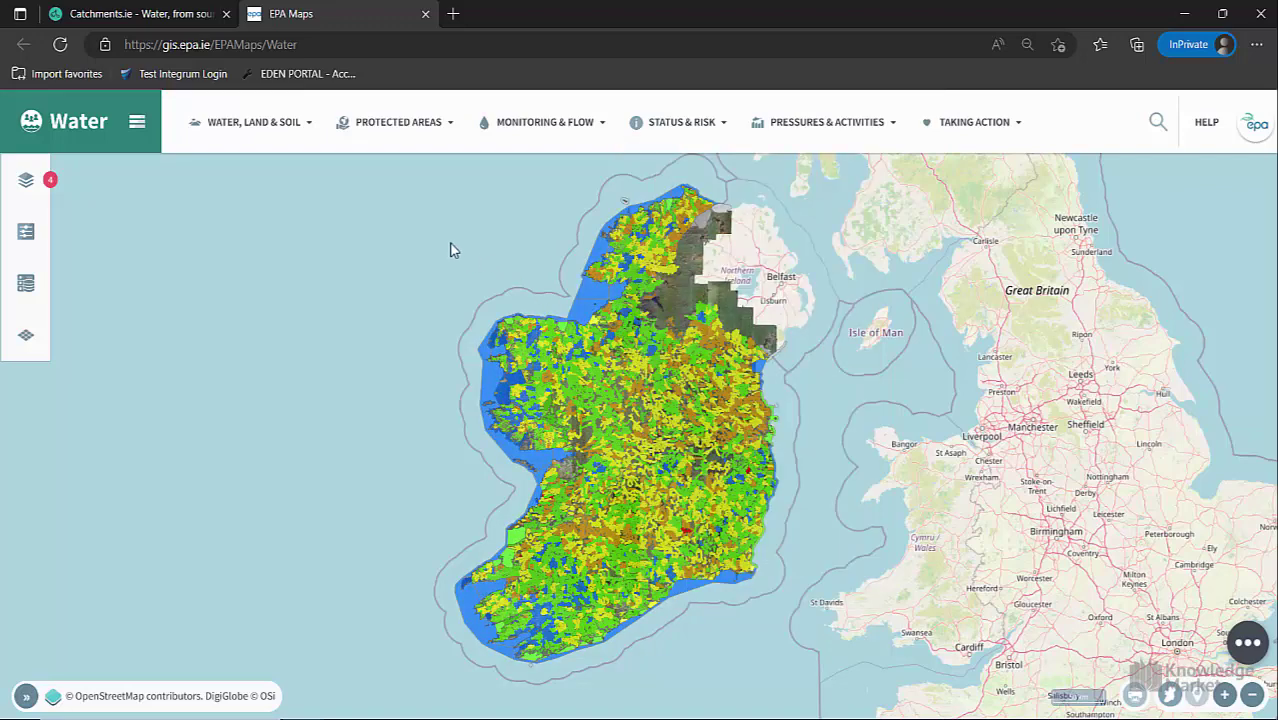
left_click(26, 180)
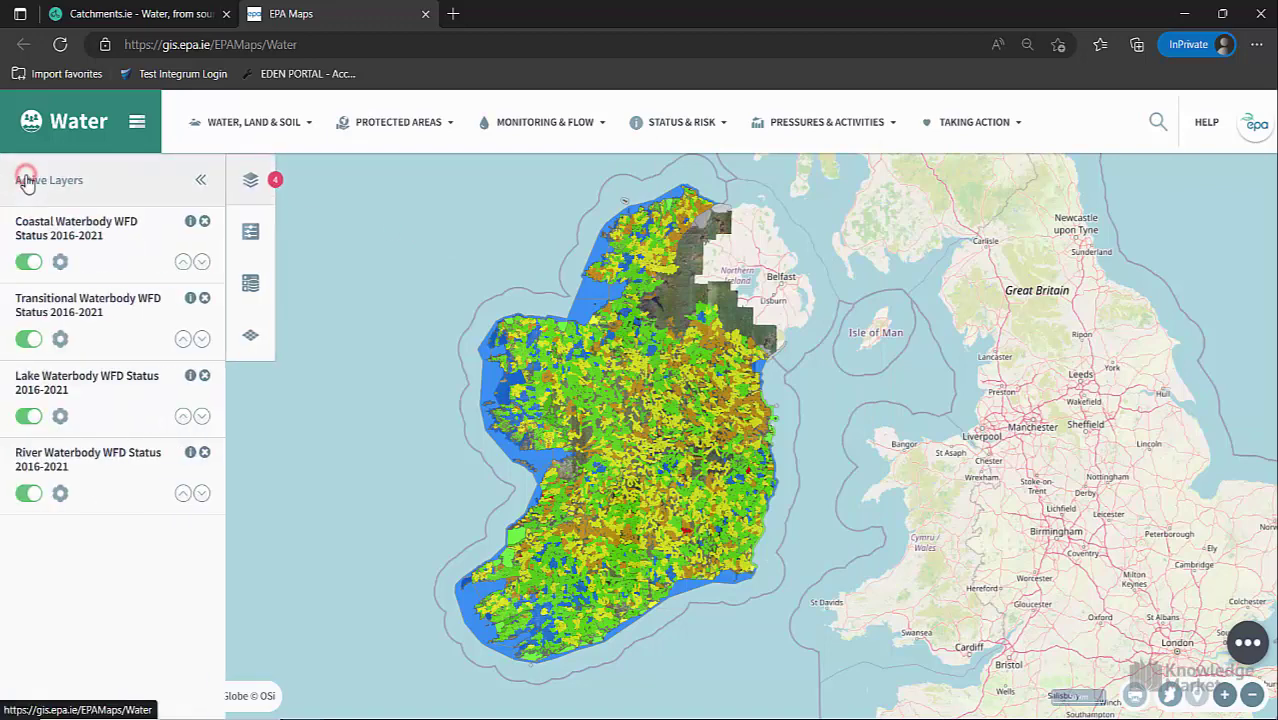
left_click(59, 264)
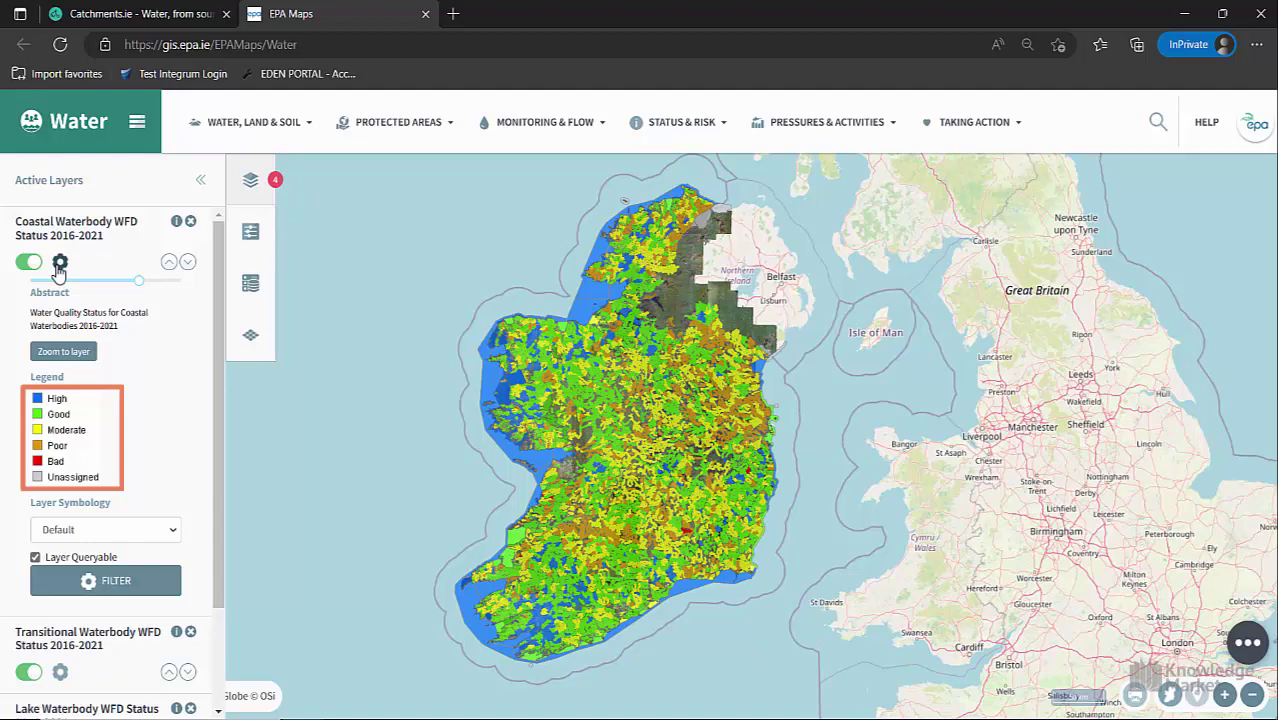
left_click(60, 263)
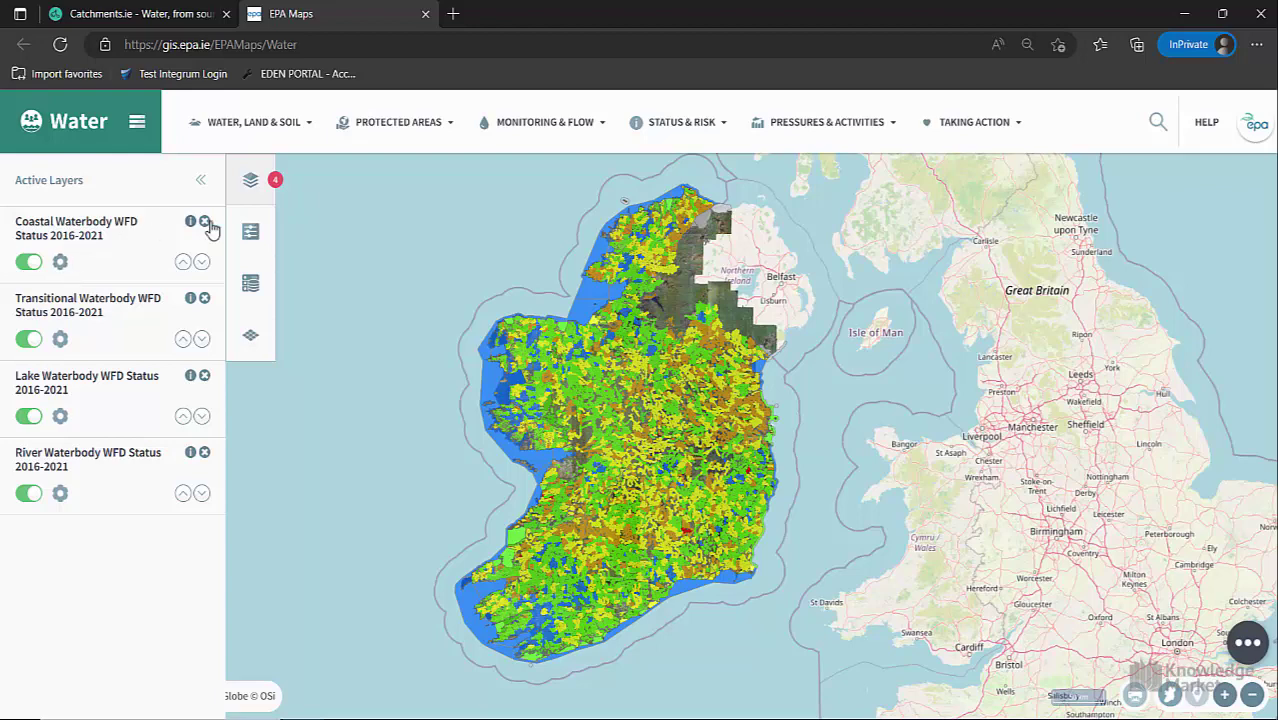
left_click(660, 126)
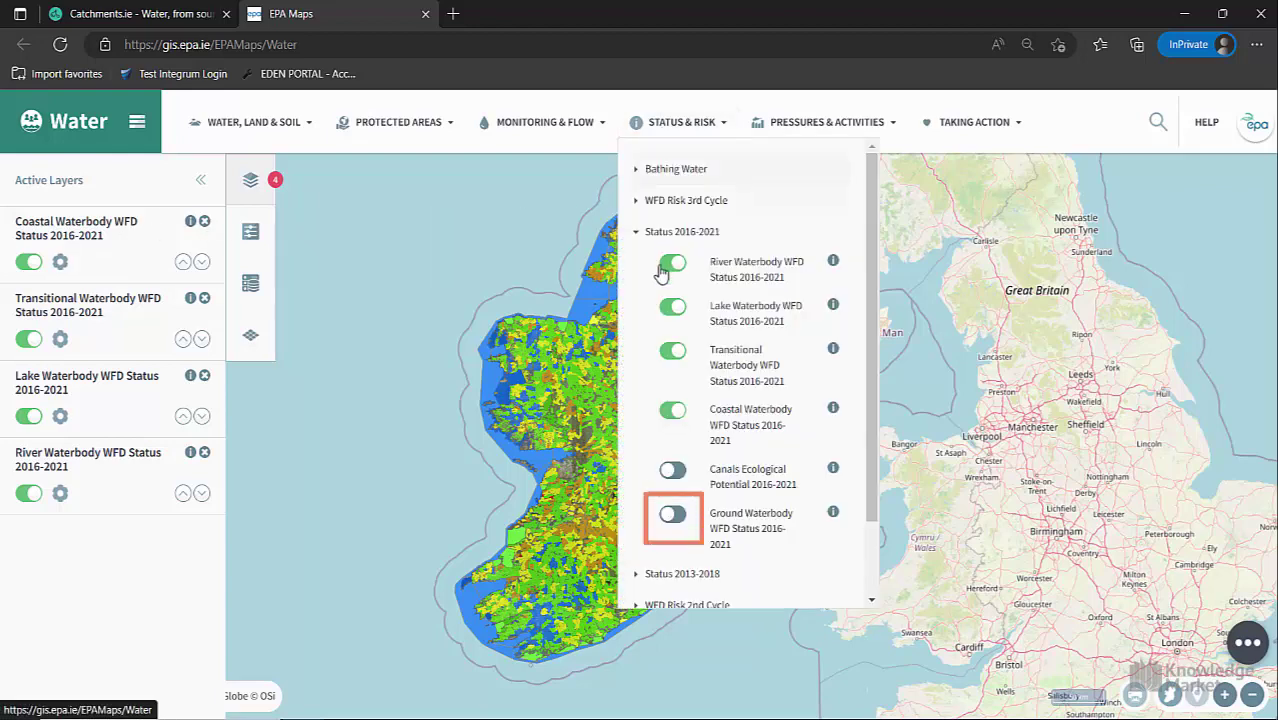
Add Ground Waterbody status, then switch off River, Lake, Transitional, Coastal and Ground status layers.
left_click(672, 516)
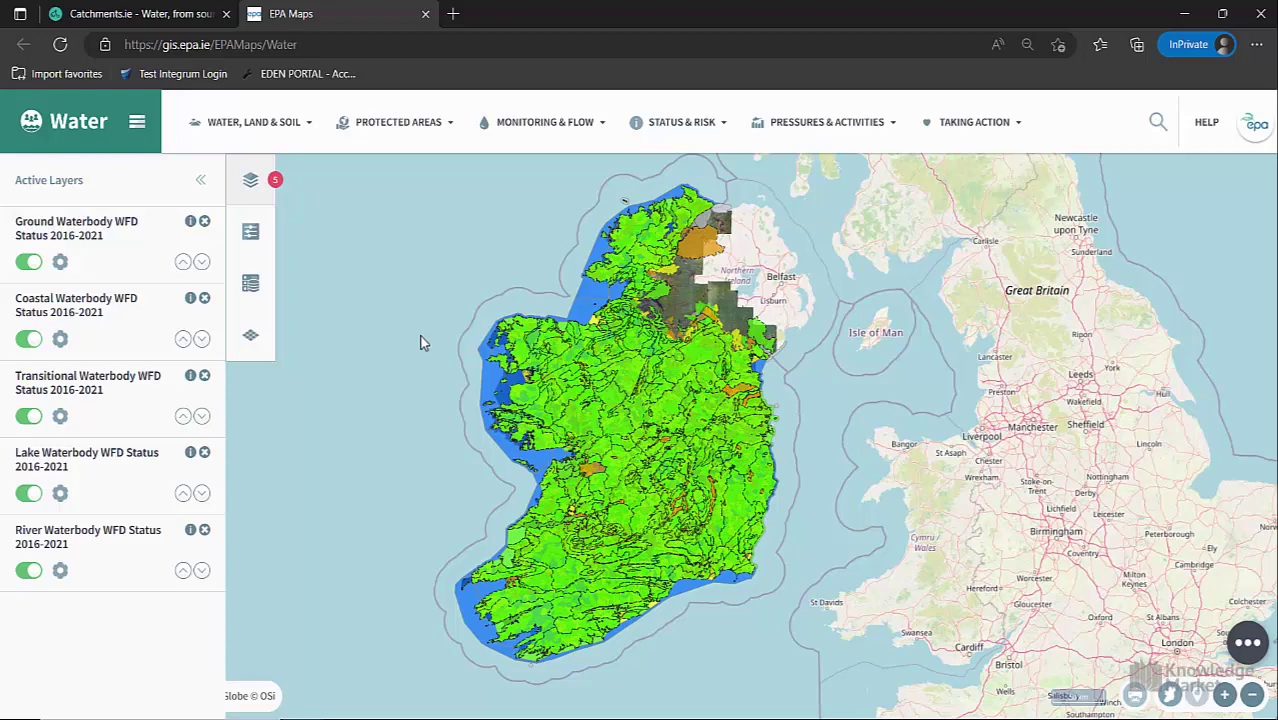
left_click(676, 128)
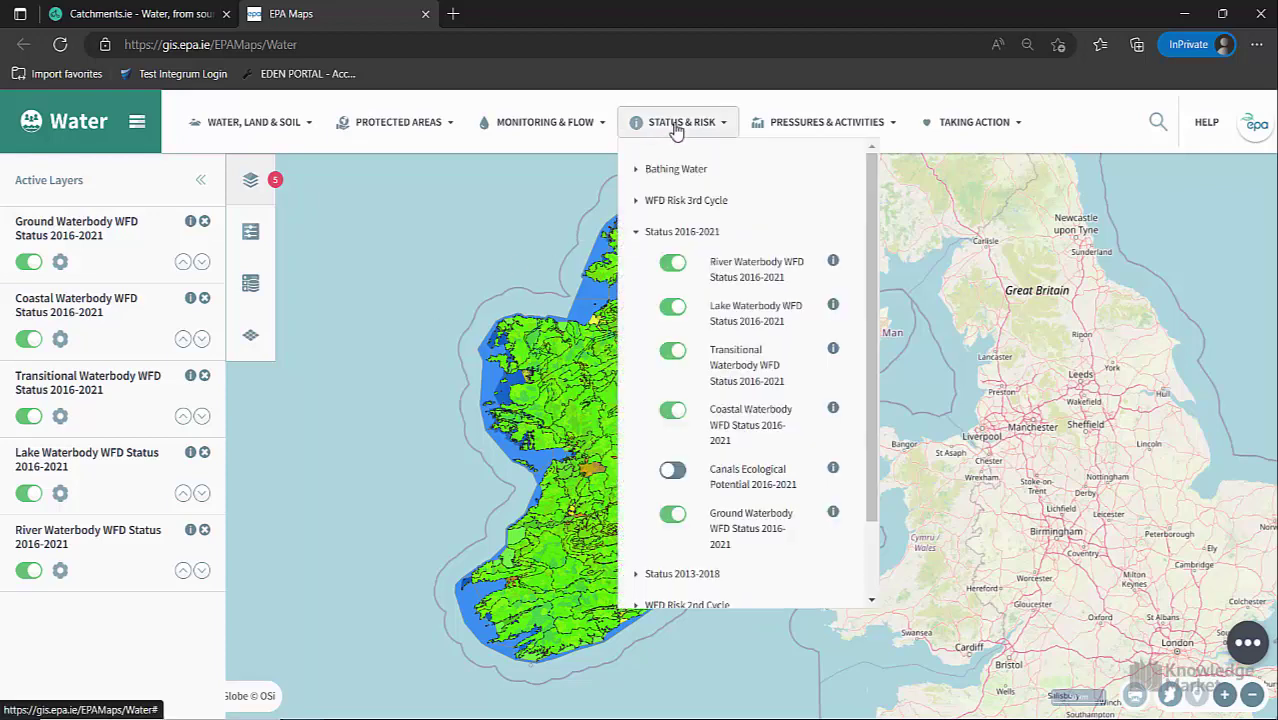
left_click(672, 262)
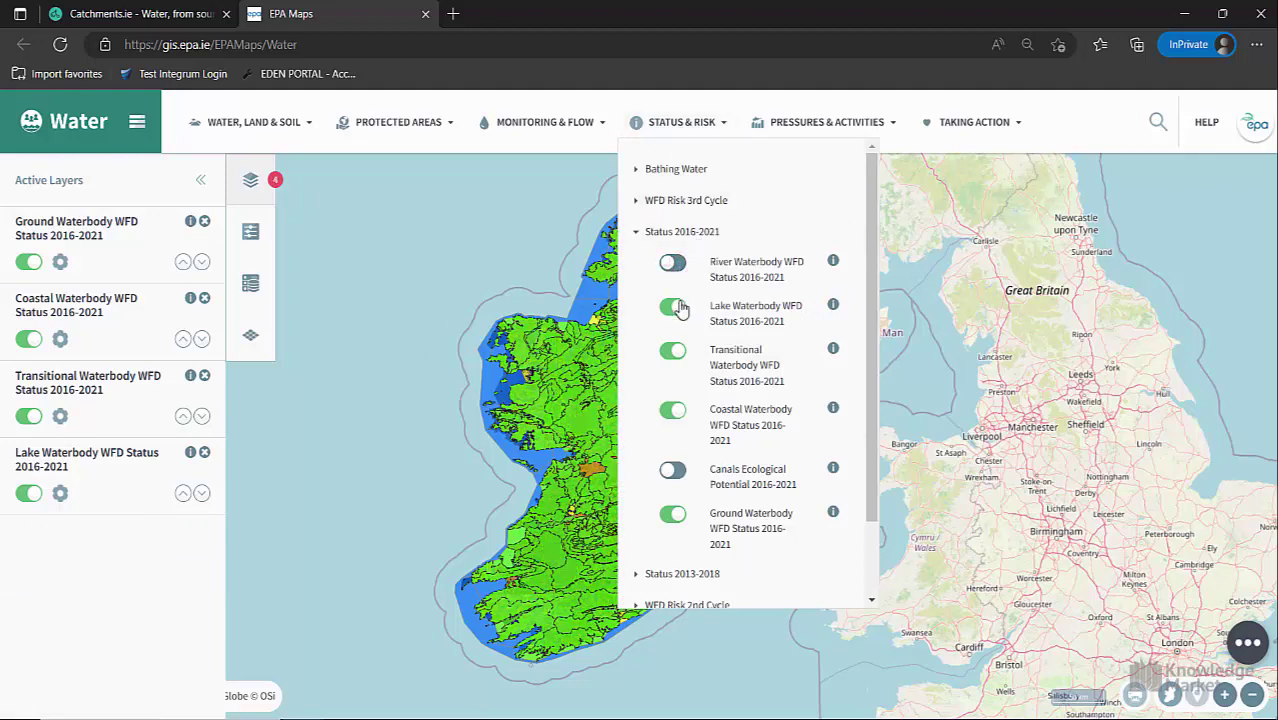
left_click(673, 307)
left_click(676, 354)
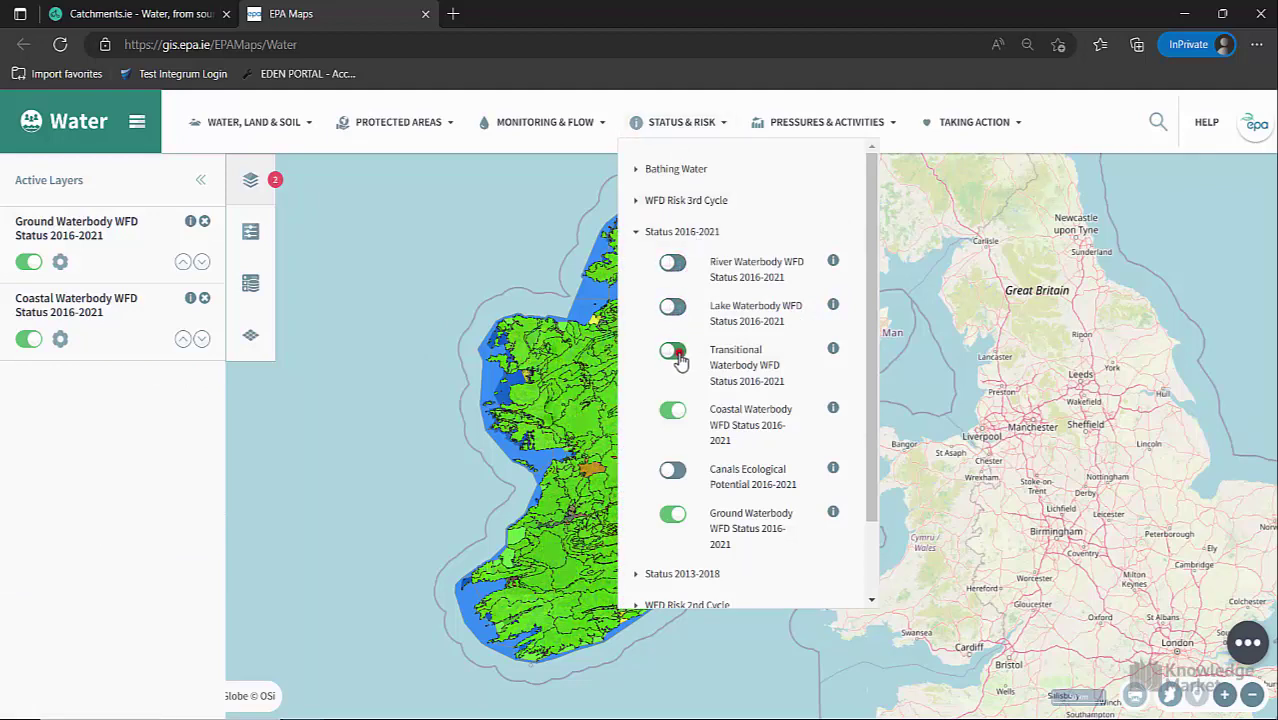
left_click(676, 411)
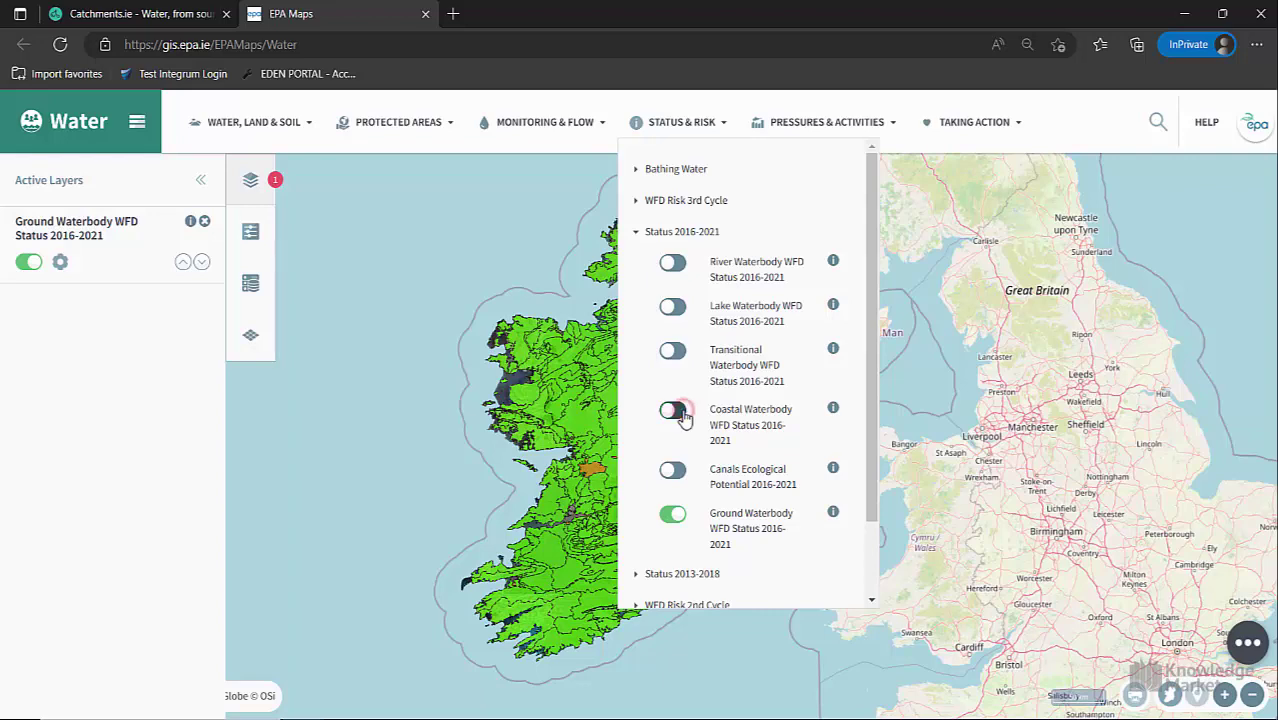
left_click(672, 514)
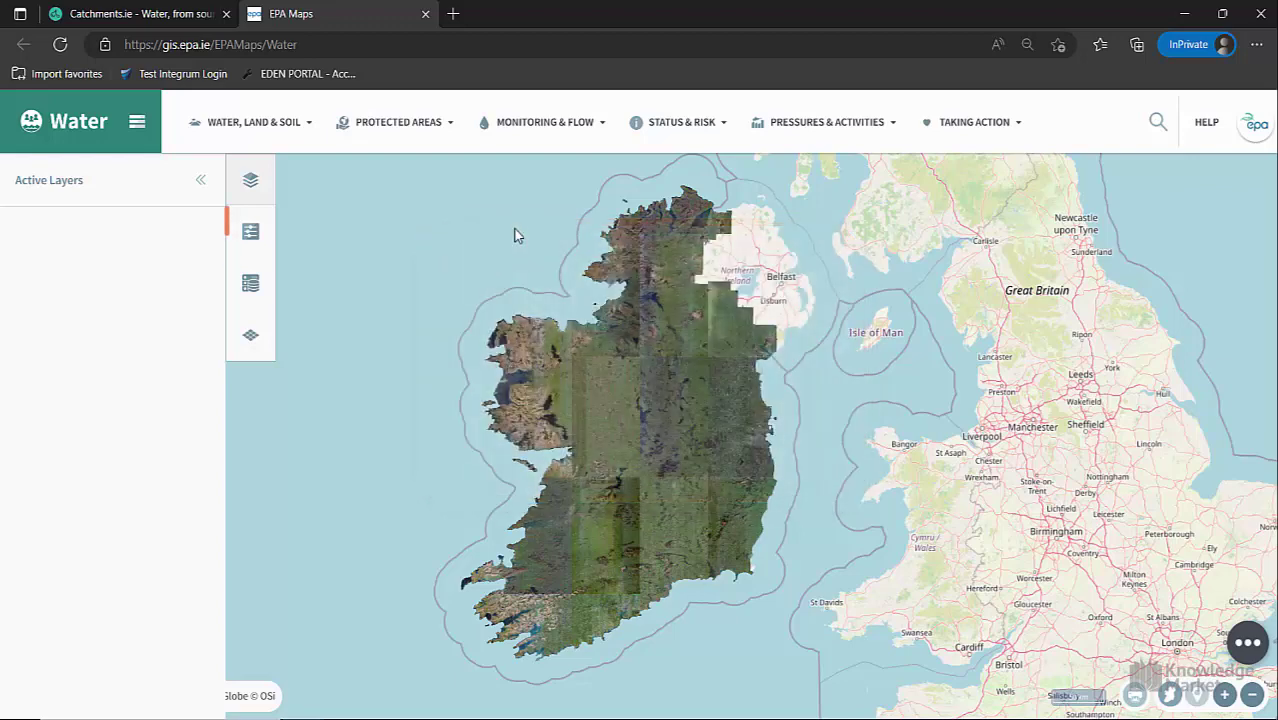
Open Search Water Feature and Search Tools from Tools, then close both panels.
left_click(252, 233)
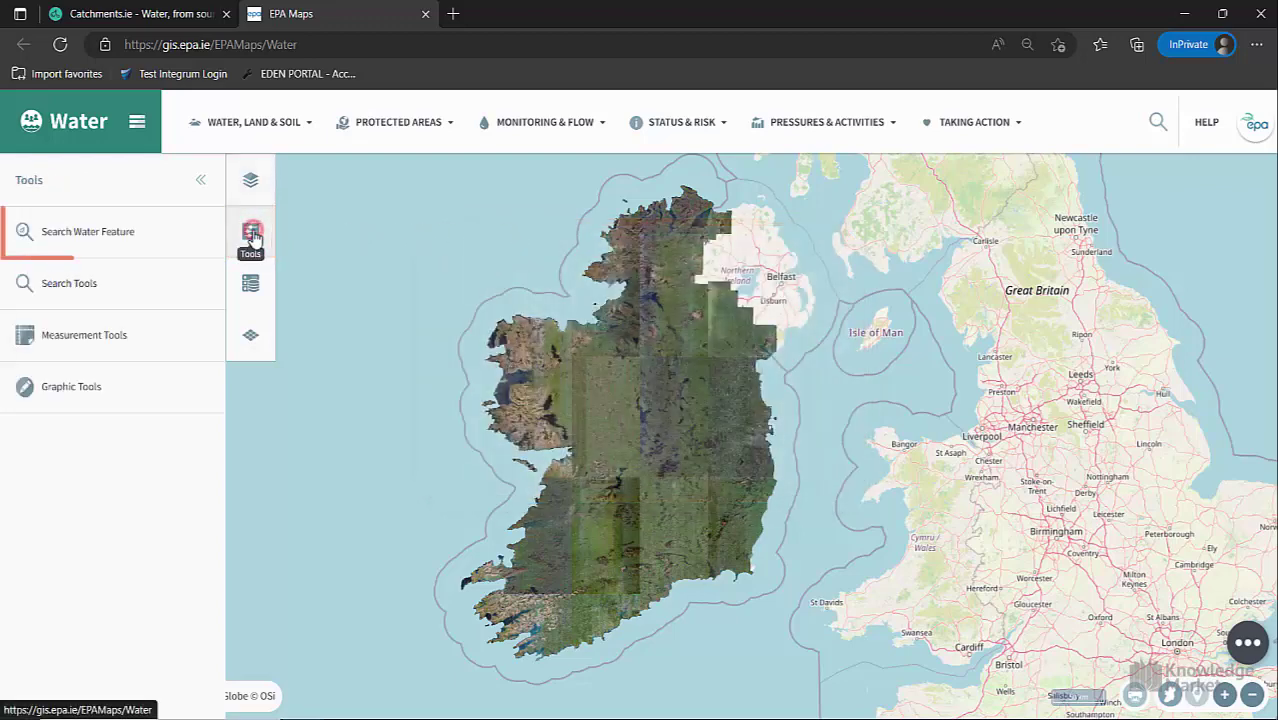
left_click(116, 233)
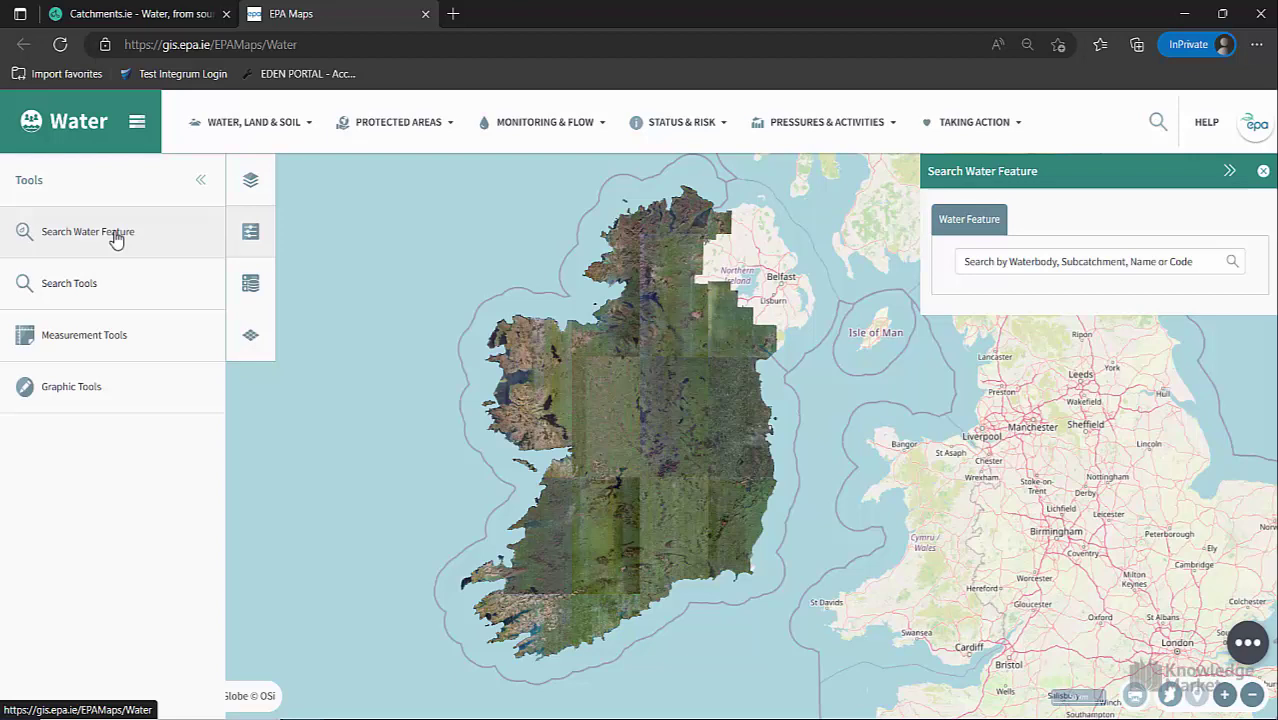
left_click(95, 284)
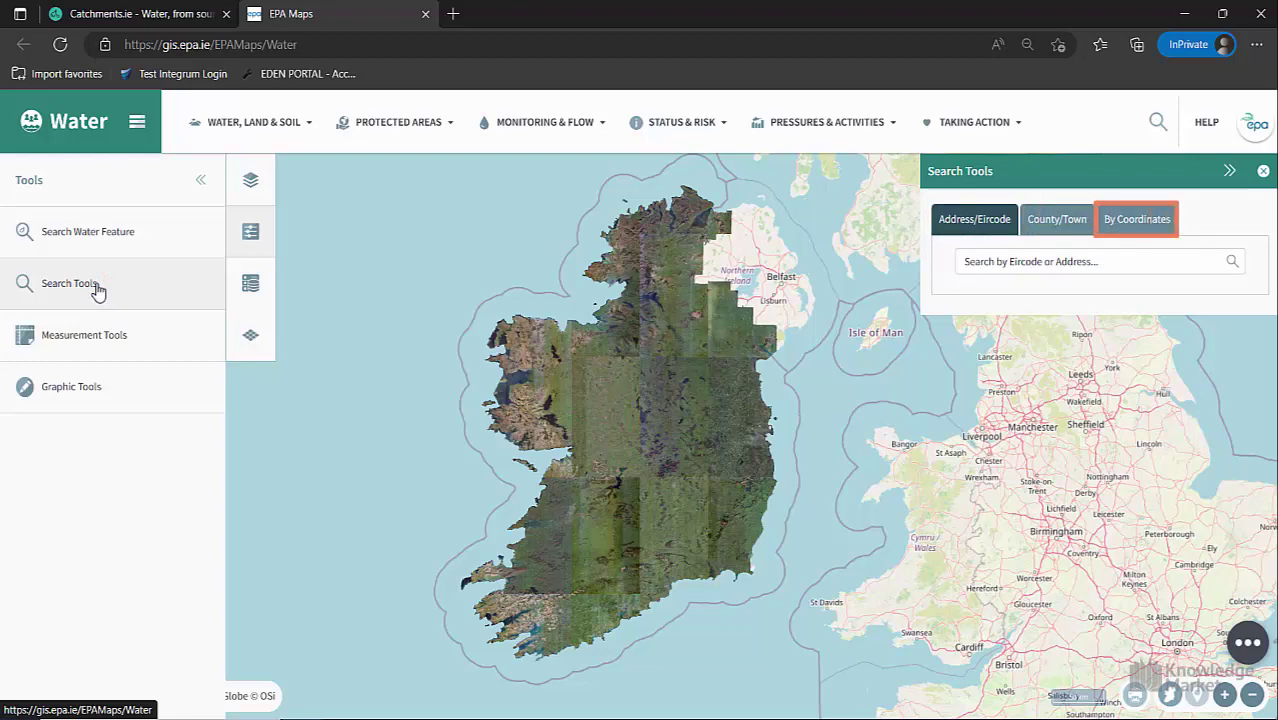
left_click(198, 181)
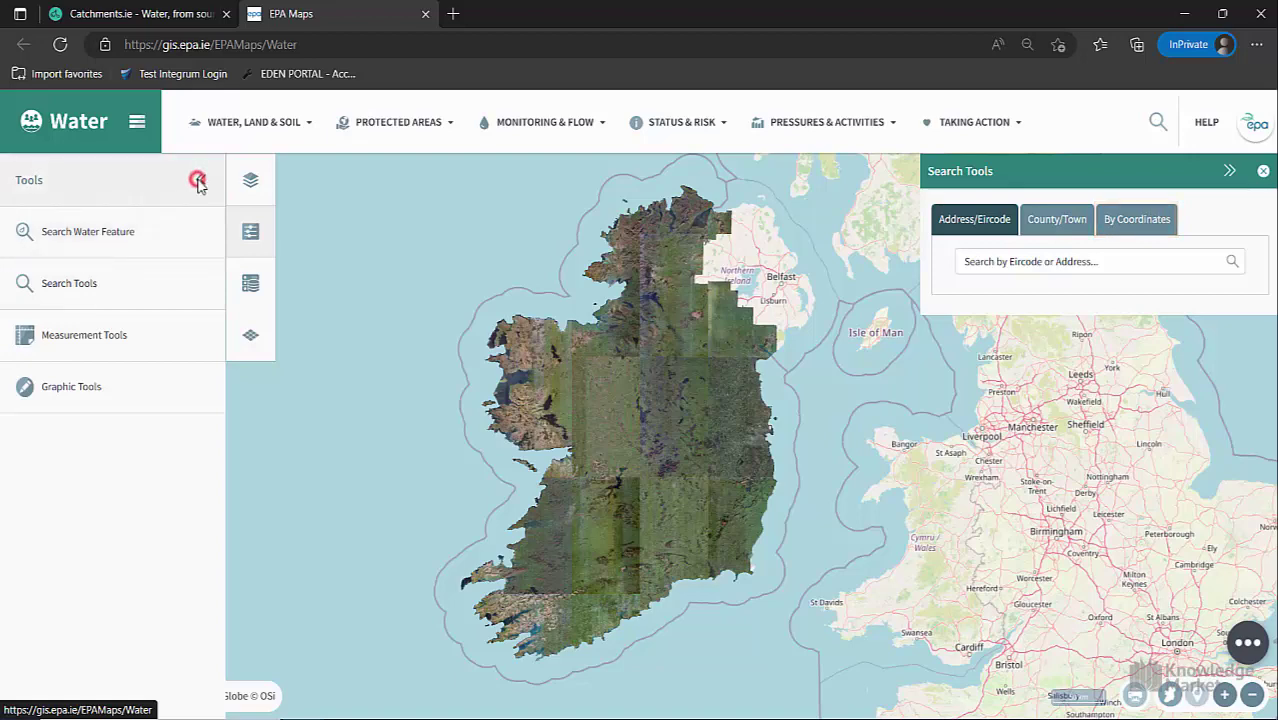
left_click(1263, 171)
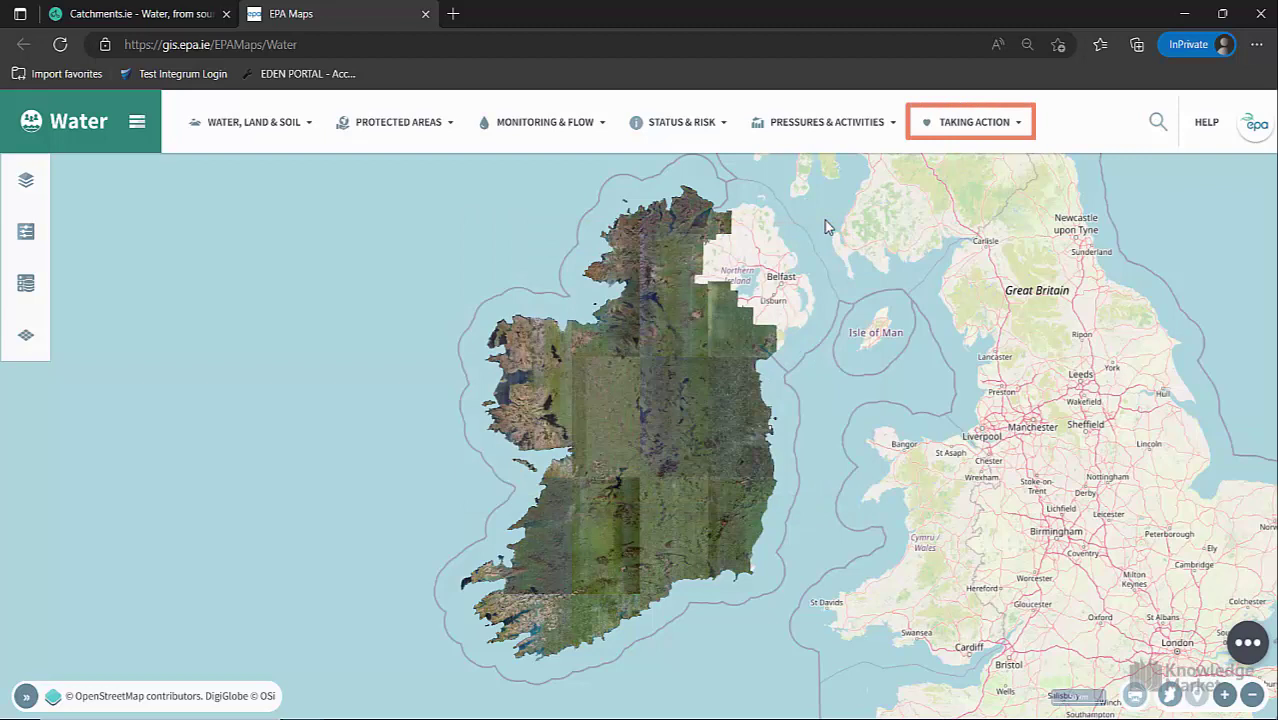
Show the Taking Action Stories layer and expand the Smart Farming story's details.
left_click(980, 125)
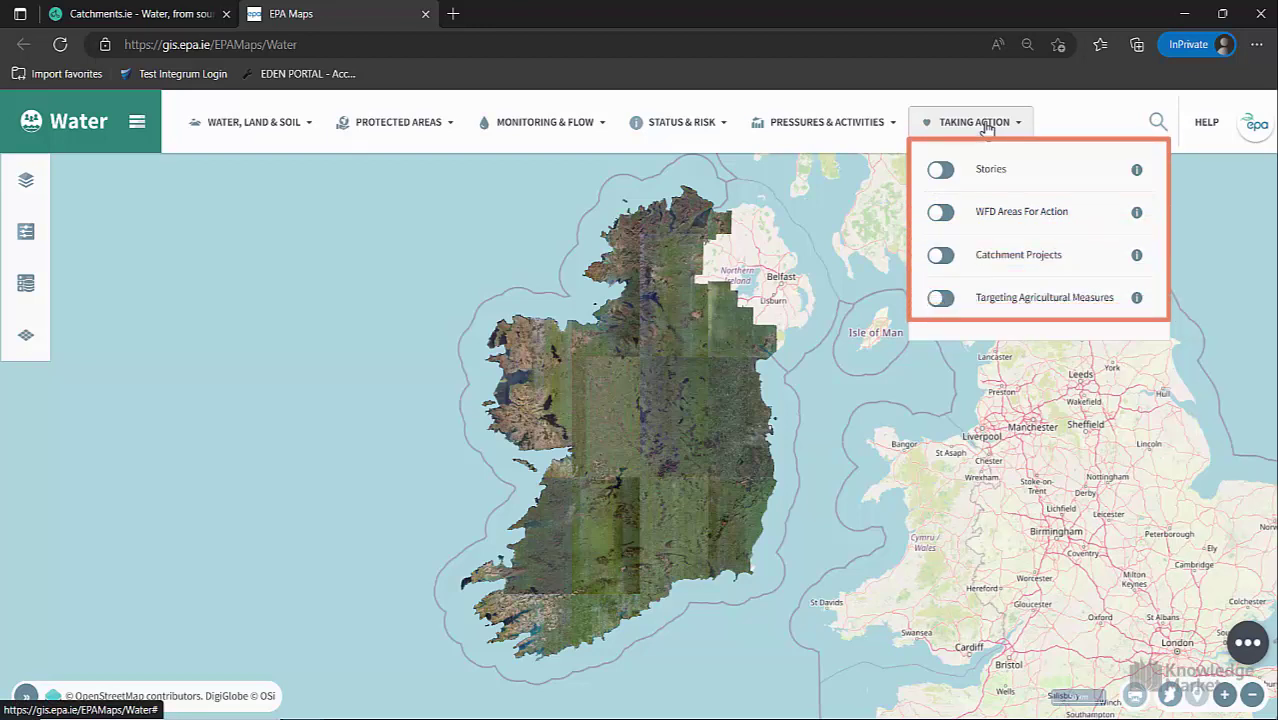
left_click(941, 171)
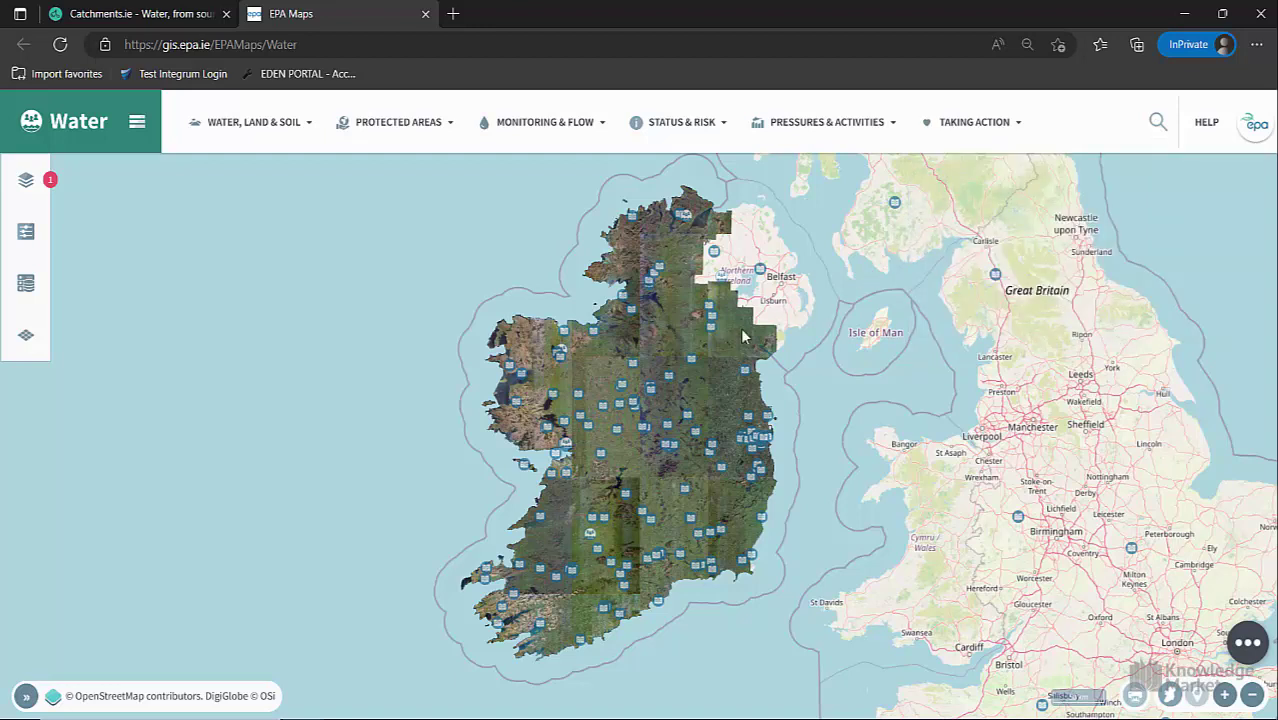
left_click(690, 360)
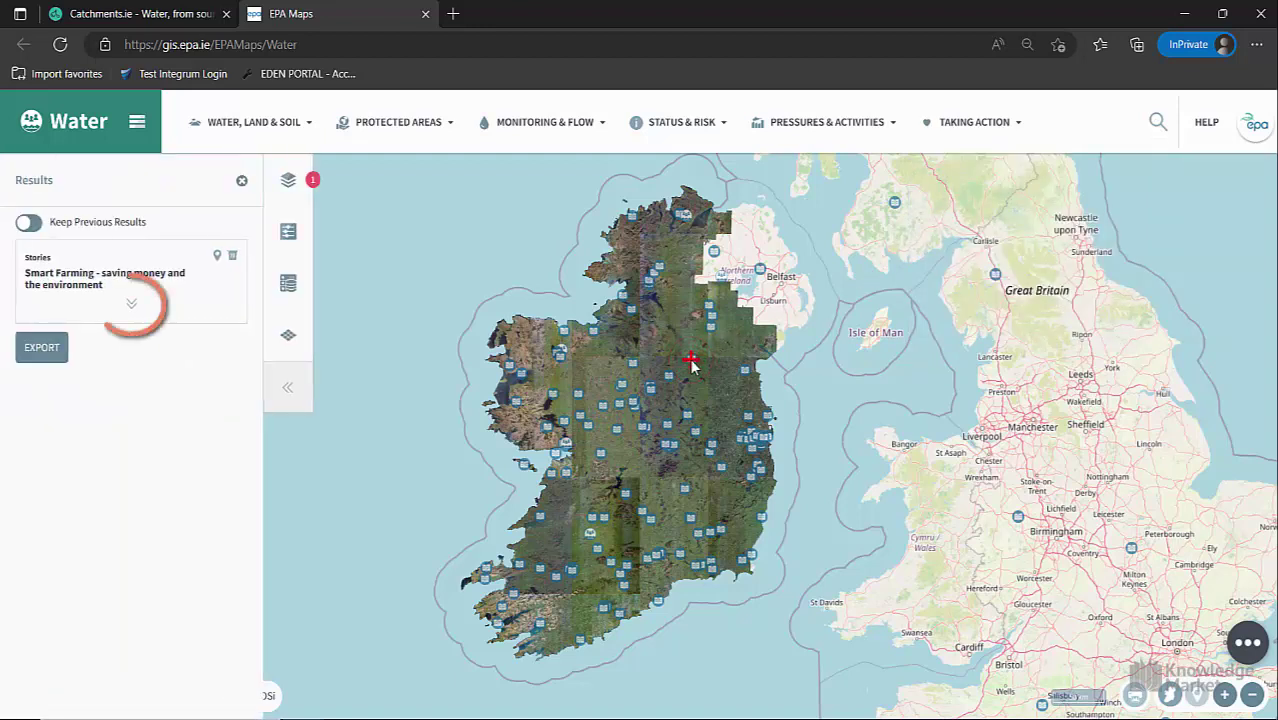
left_click(131, 303)
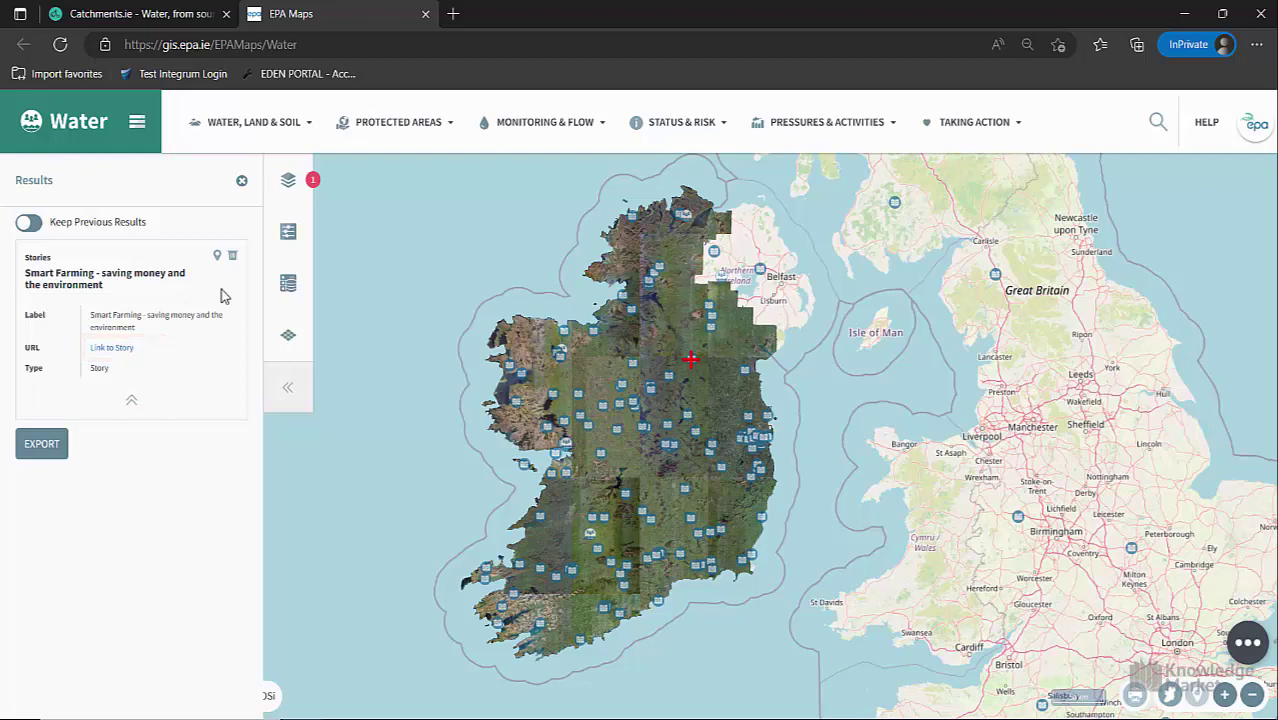
Close the story results and switch the Stories layer off.
left_click(242, 185)
left_click(975, 124)
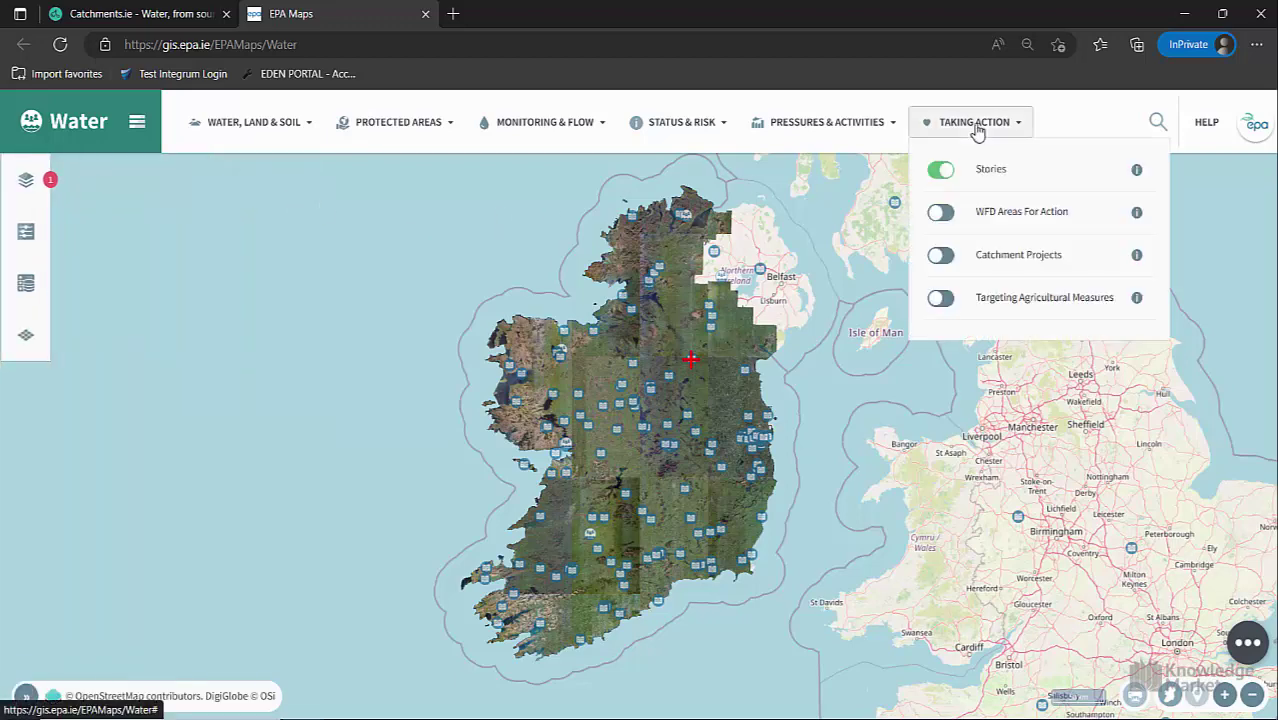
left_click(946, 176)
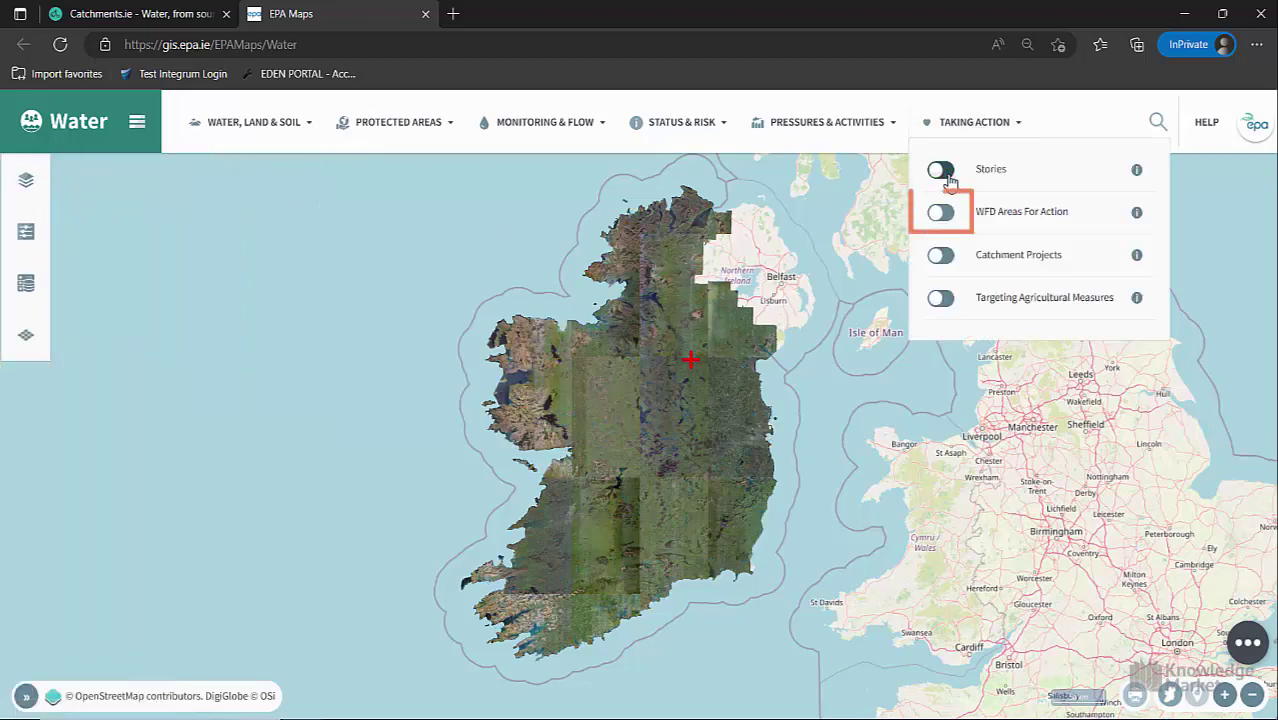
Show WFD Areas For Action, zoom into the midlands, and expand Deel (Raharney)'s Area for Restoration details.
left_click(941, 214)
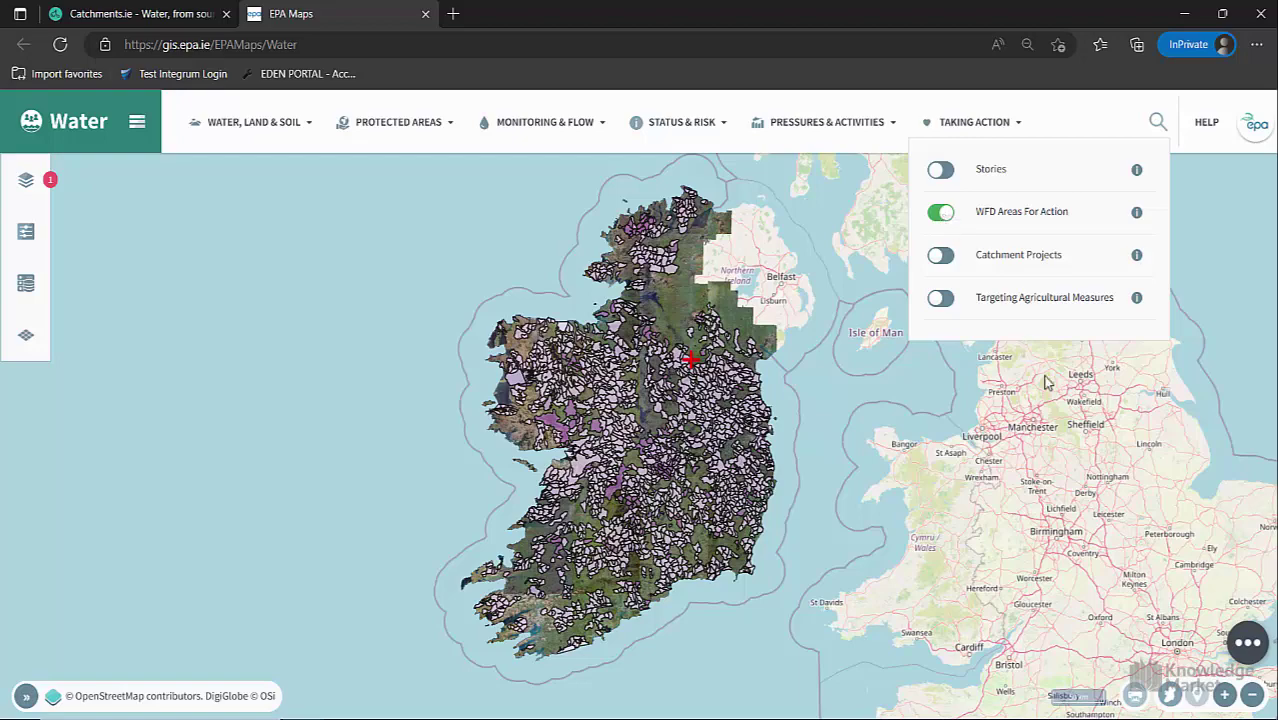
left_click(1224, 695)
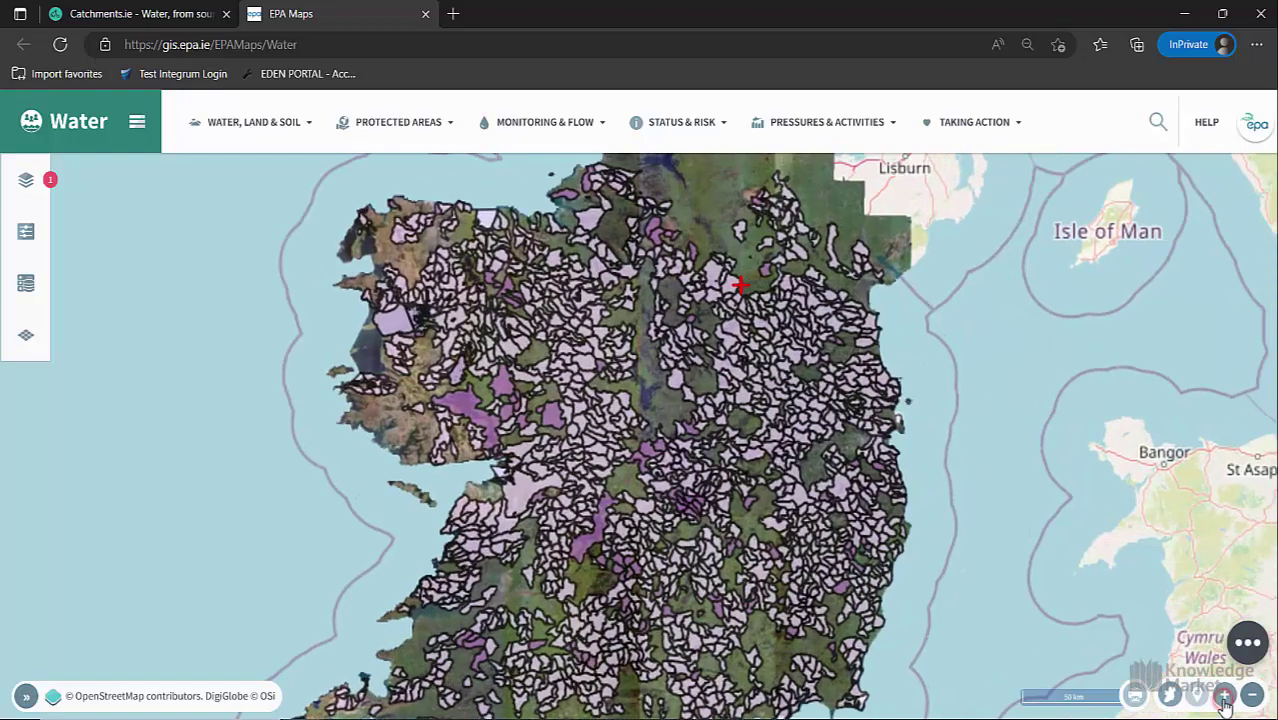
left_click(1224, 695)
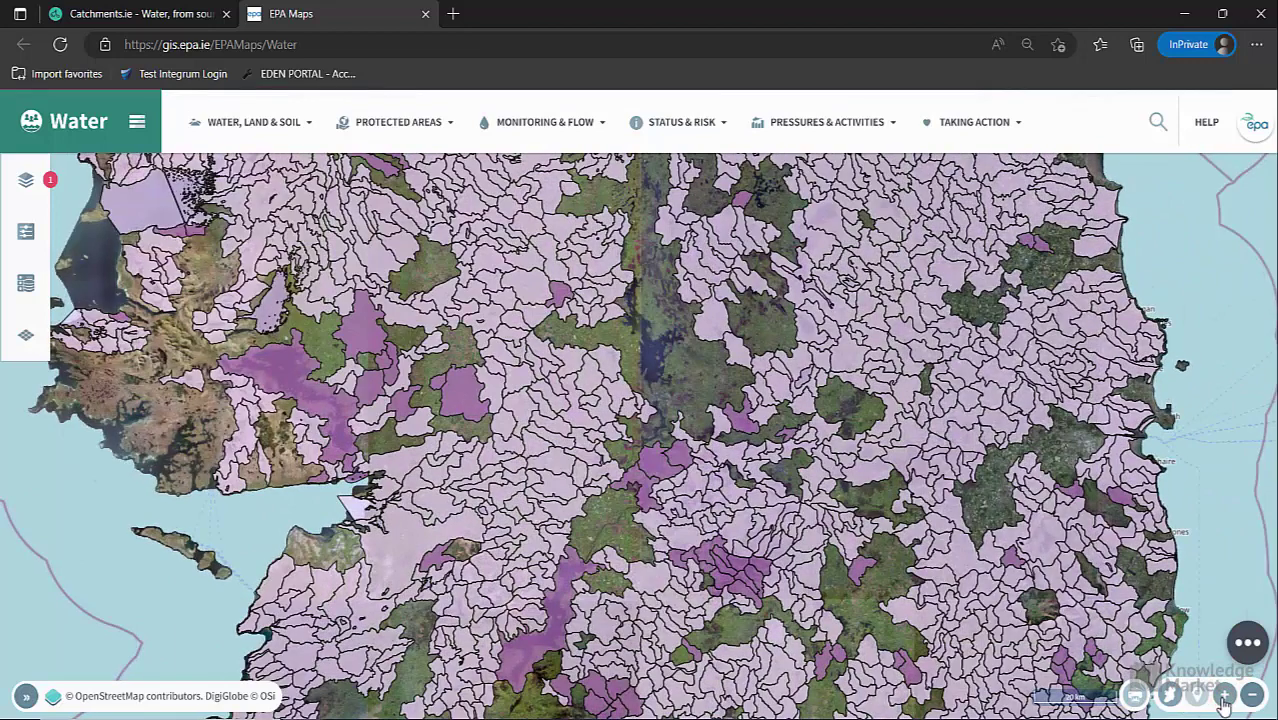
left_click(850, 362)
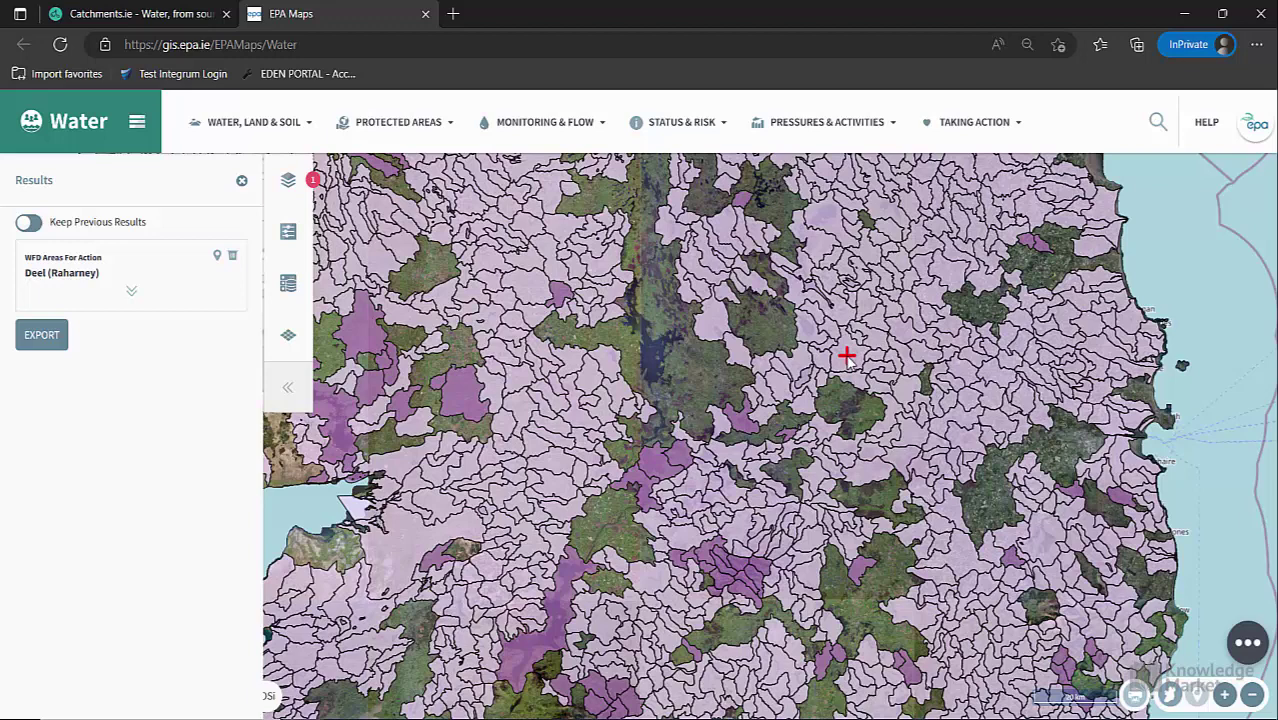
left_click(131, 294)
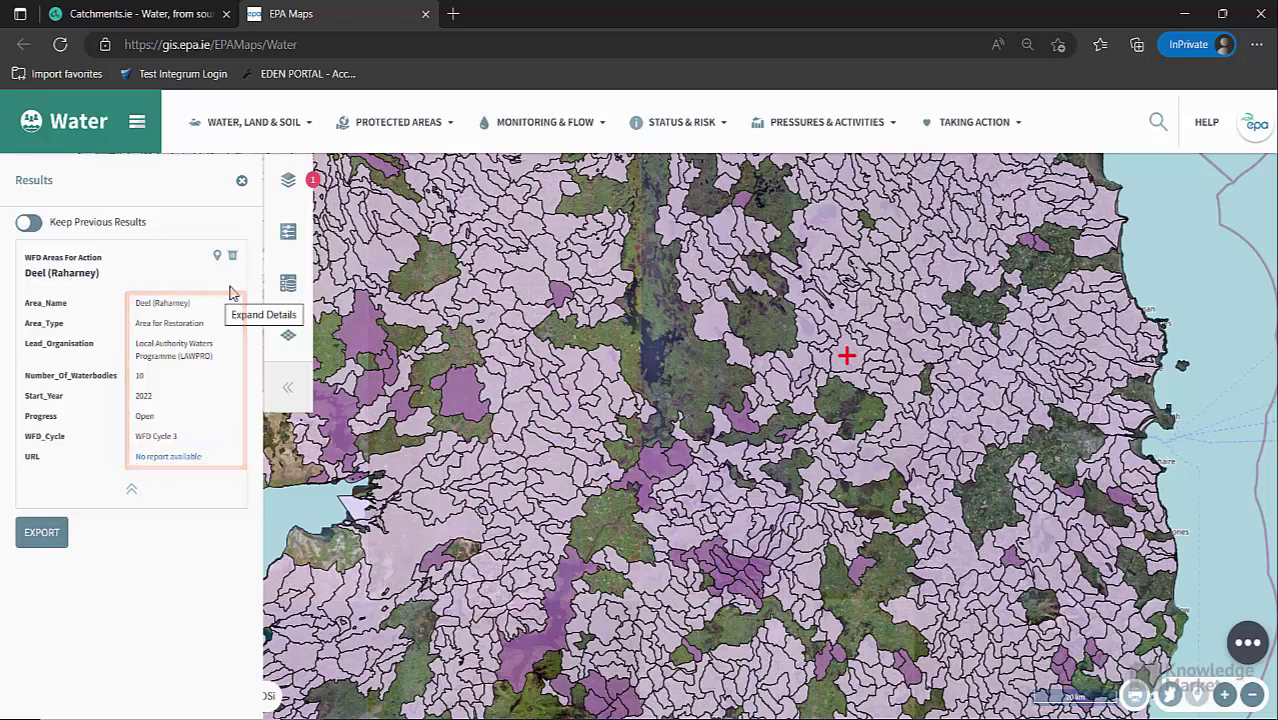
Close the results, return to the full map extent, and hide WFD Areas For Action.
left_click(242, 183)
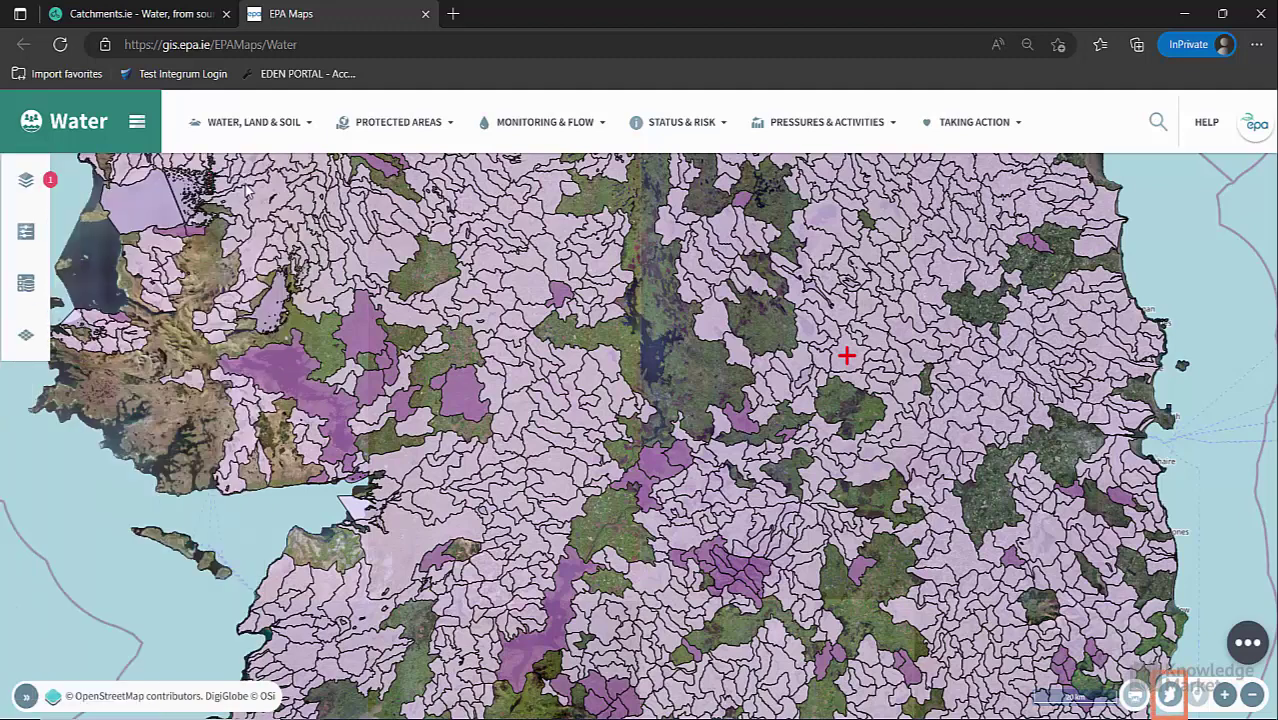
left_click(1171, 697)
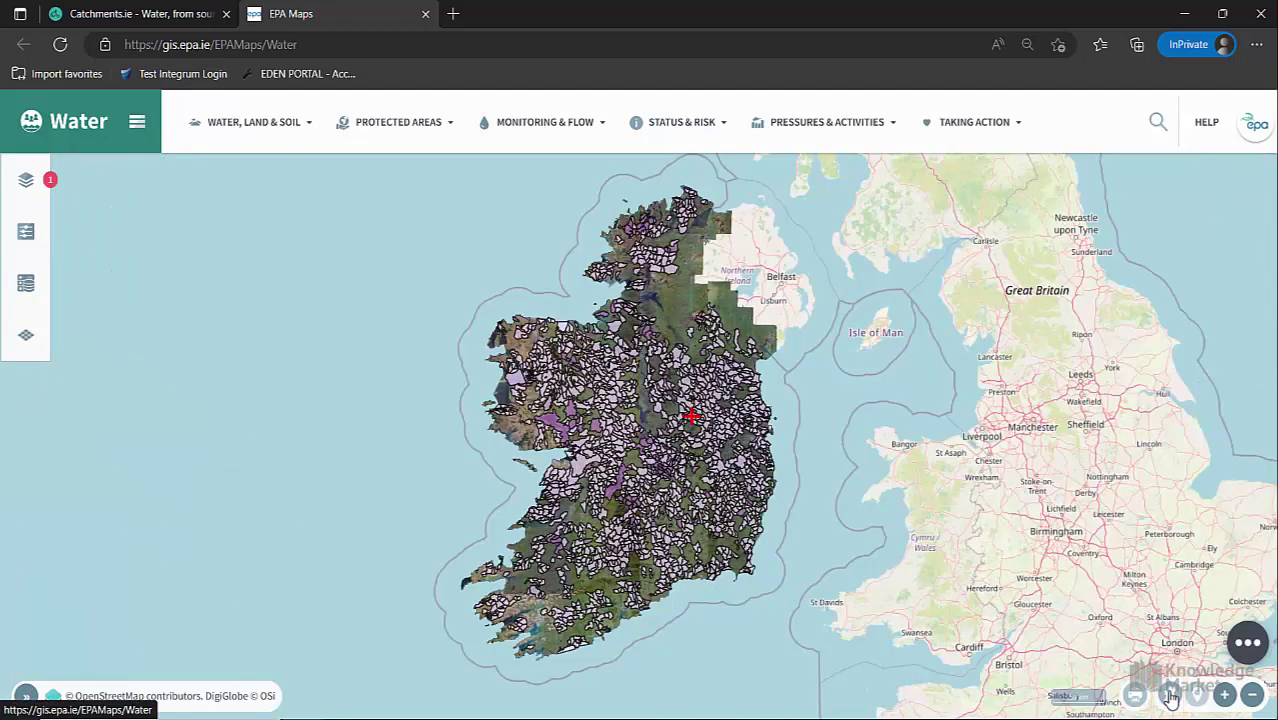
left_click(975, 122)
left_click(940, 213)
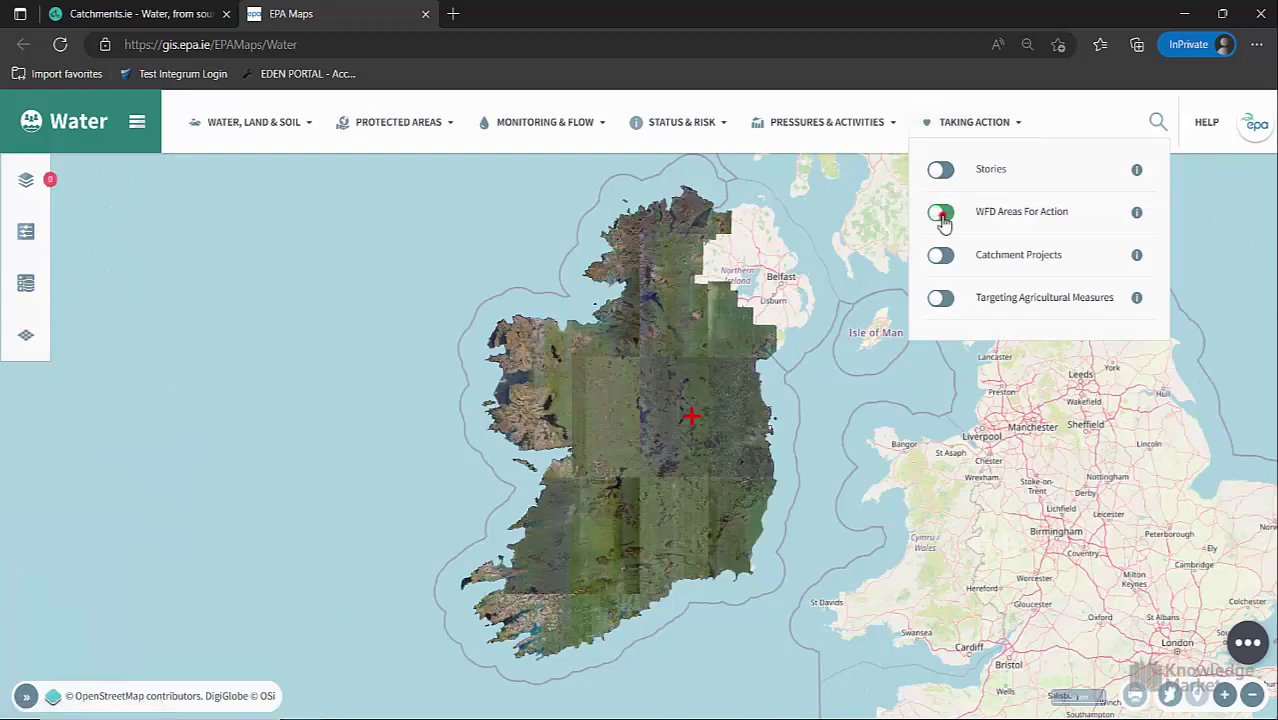
Turn on Catchment Projects and review the Suck South GWB project's details in the midlands.
left_click(942, 257)
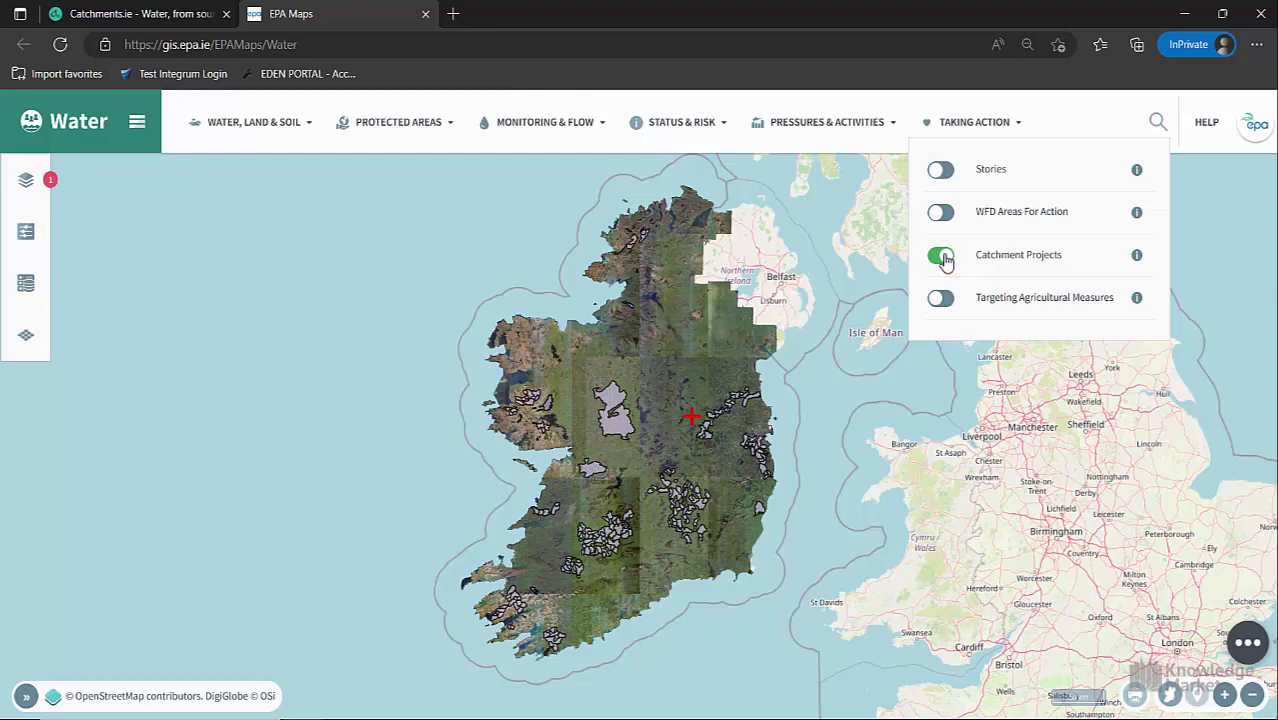
left_click(845, 220)
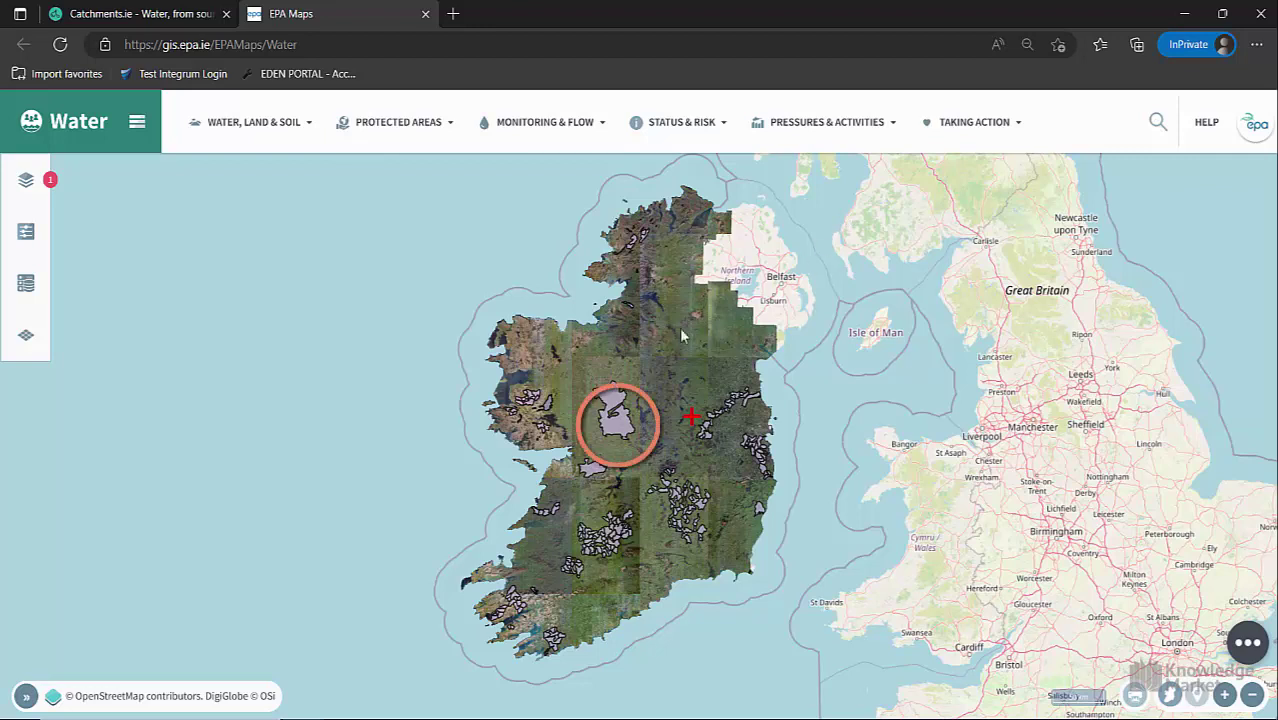
left_click(613, 424)
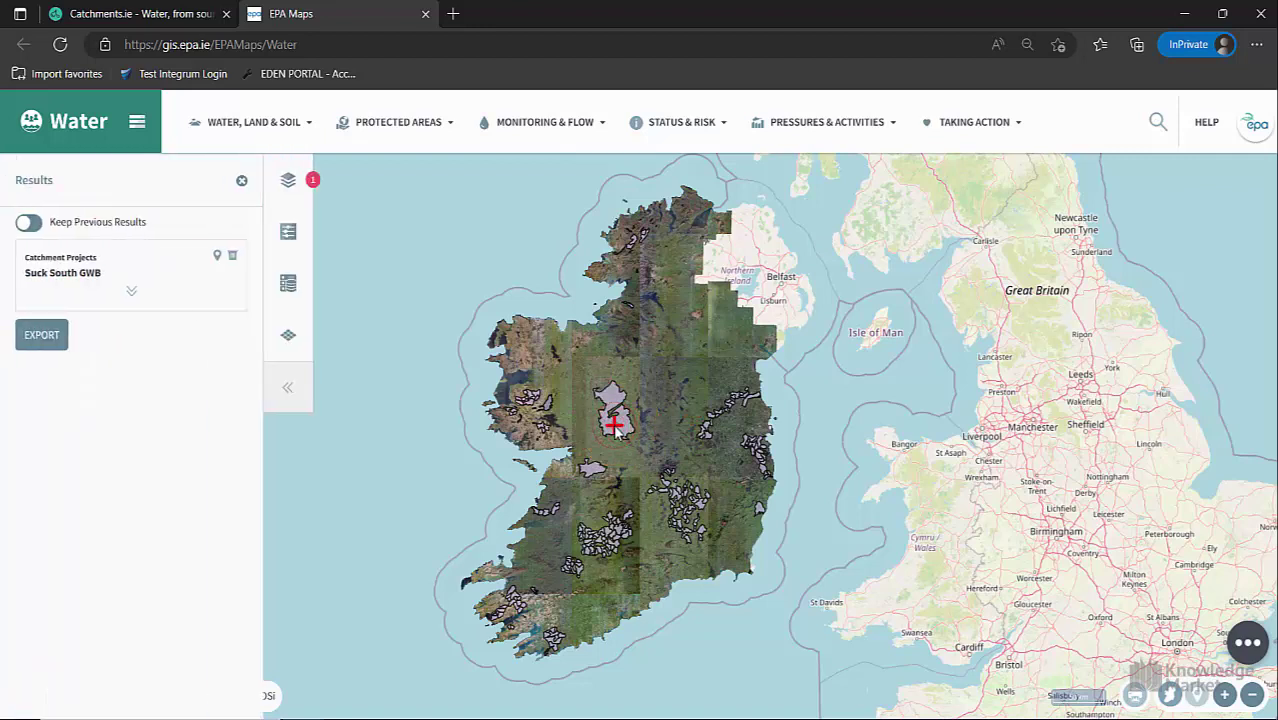
left_click(131, 291)
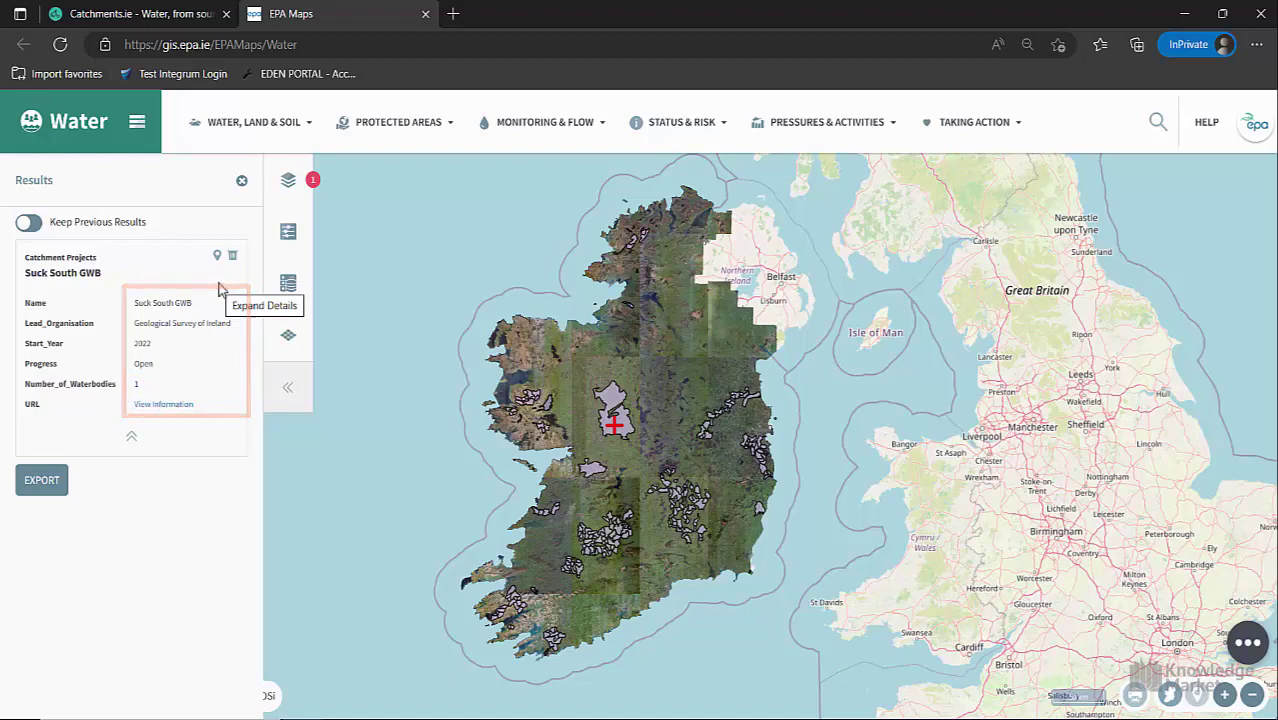
left_click(242, 182)
left_click(972, 124)
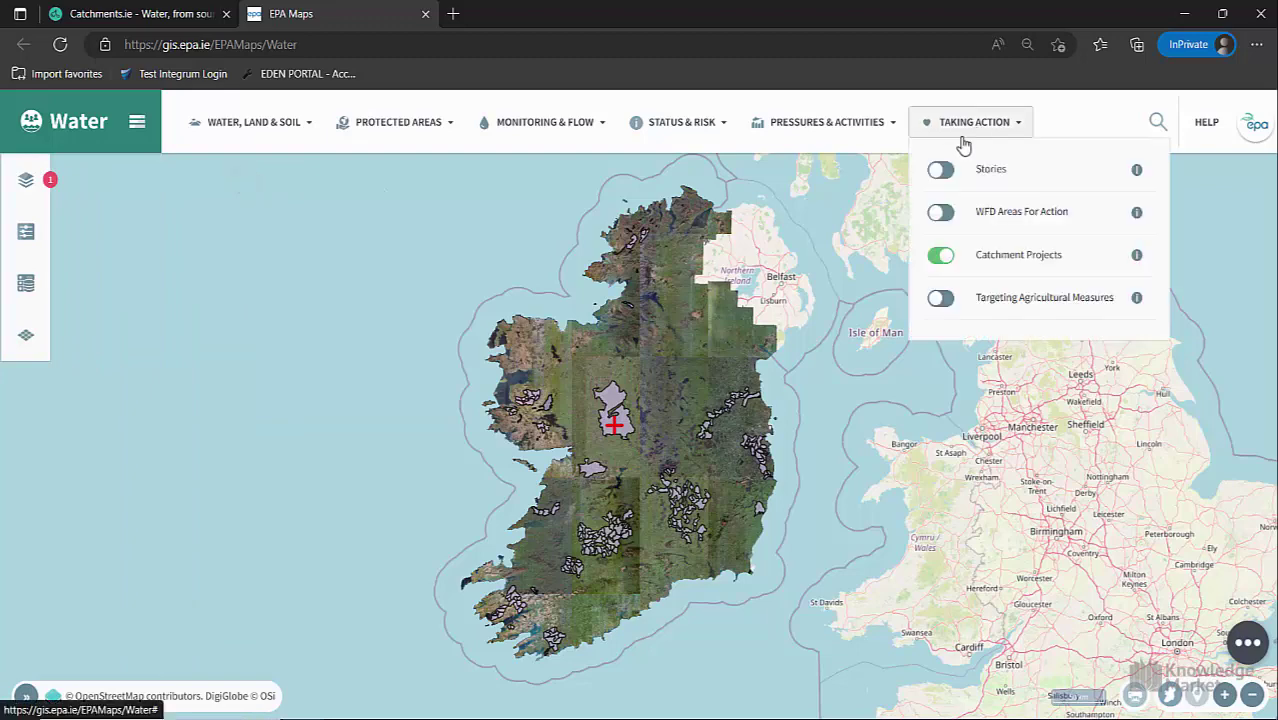
Swap Catchment Projects for Targeting Agricultural Measures and view its flag-type legend in Active Layers.
left_click(940, 256)
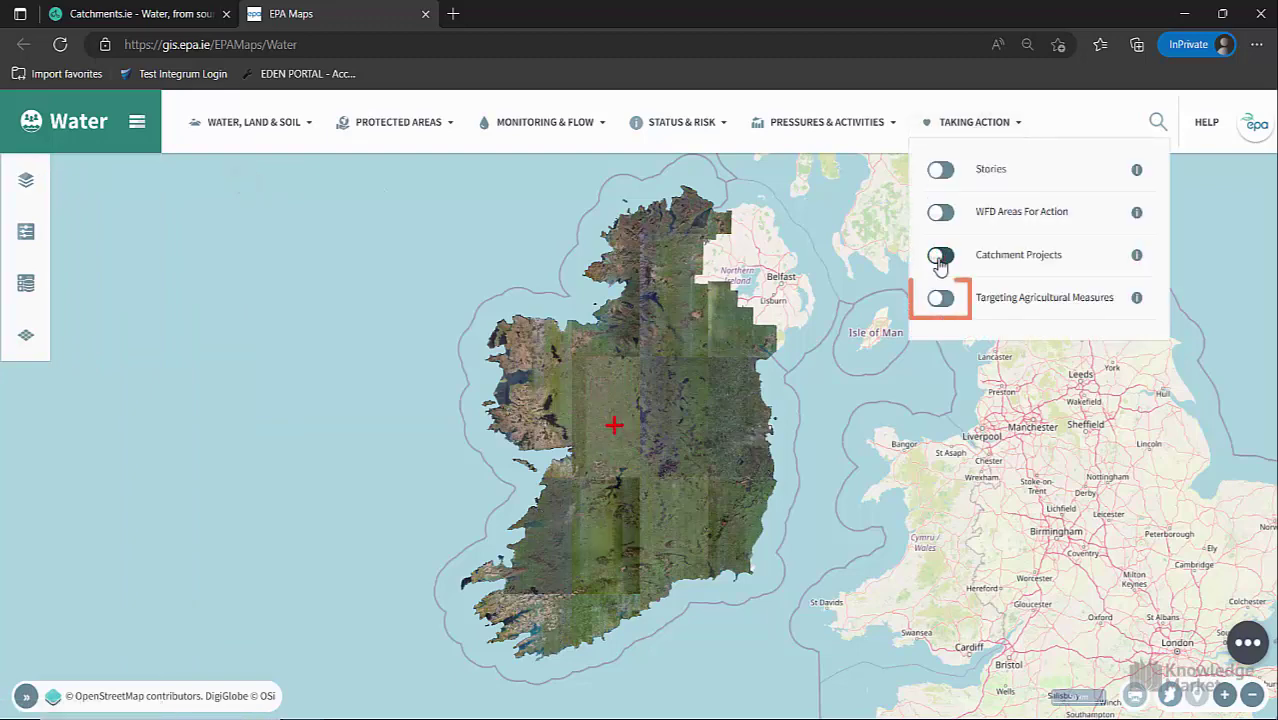
left_click(940, 299)
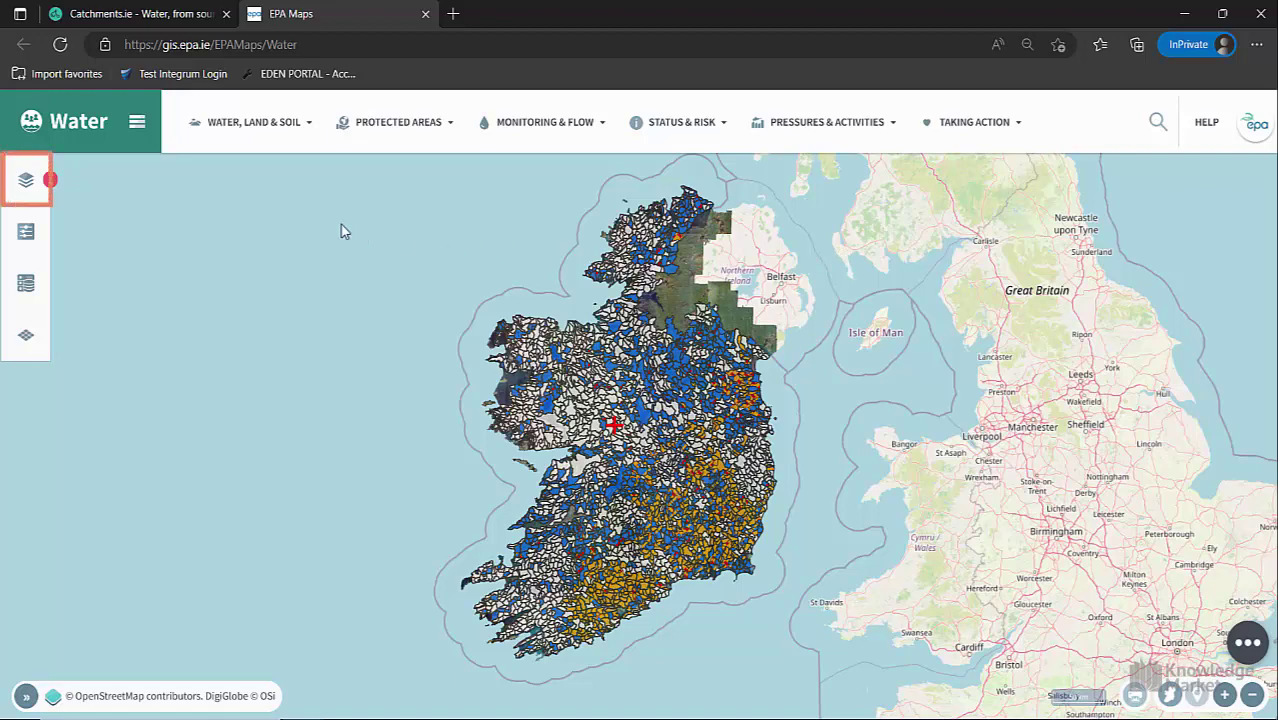
left_click(26, 180)
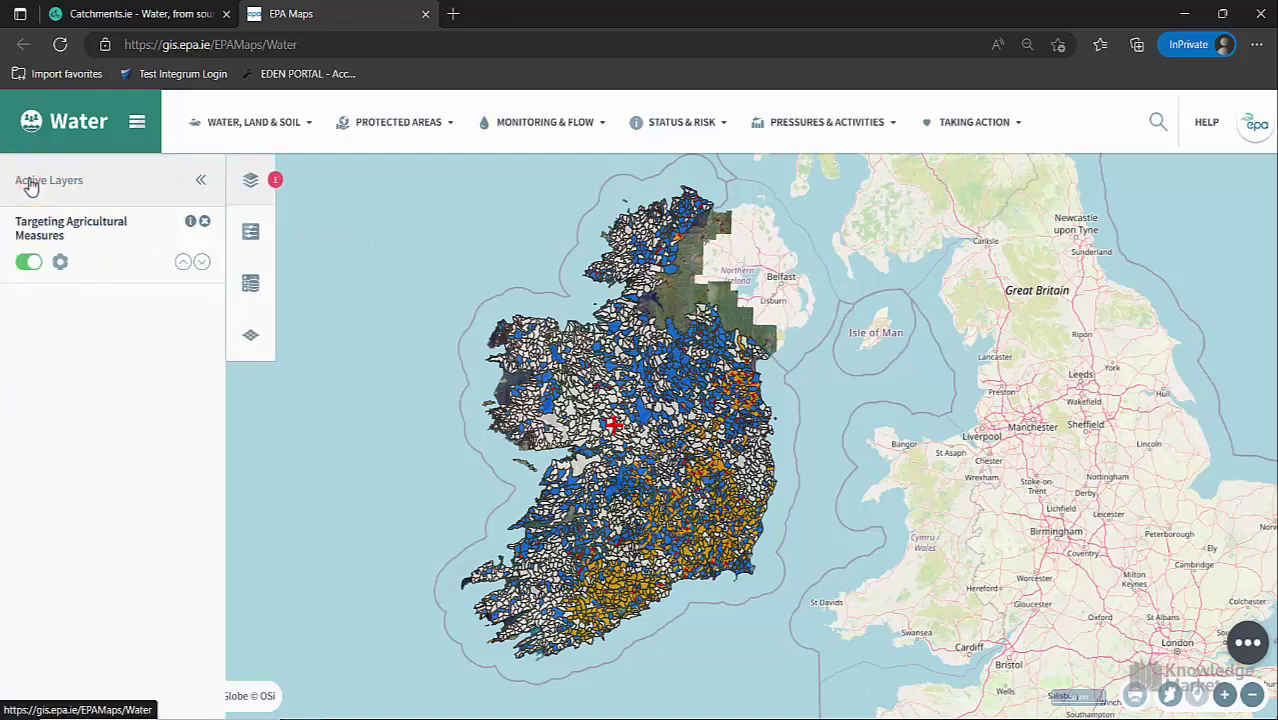
left_click(60, 261)
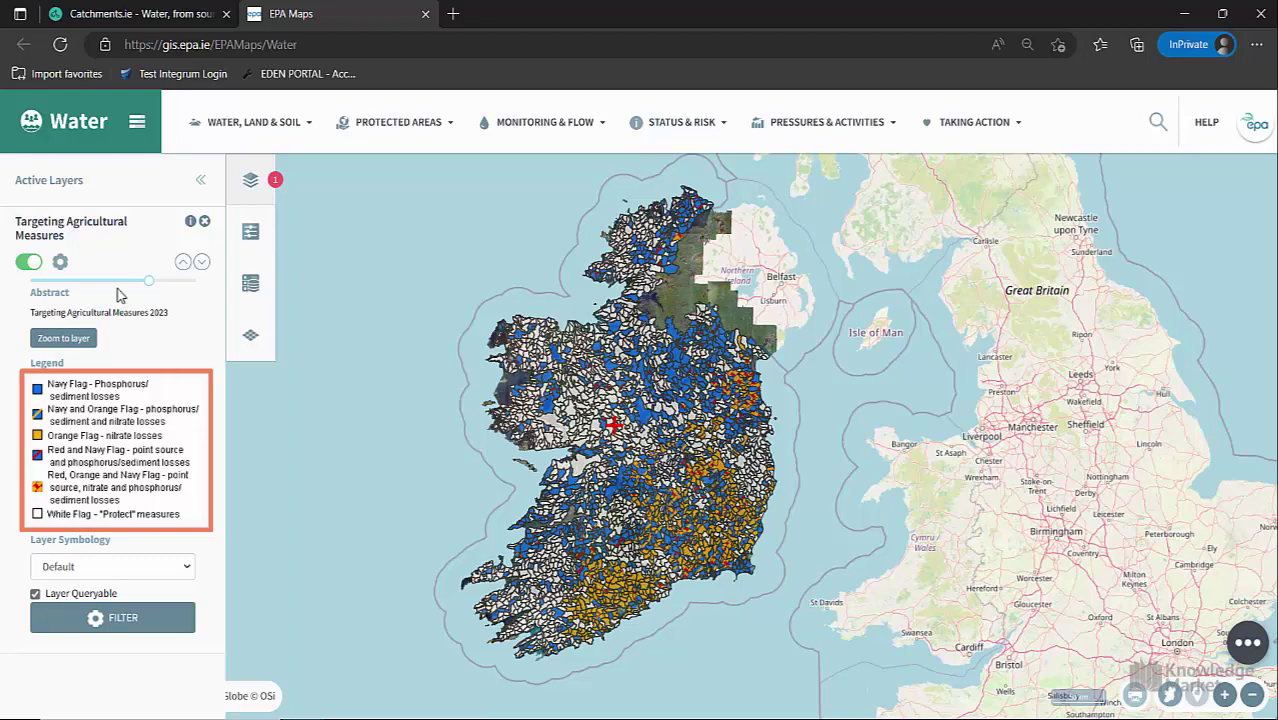
left_click(202, 181)
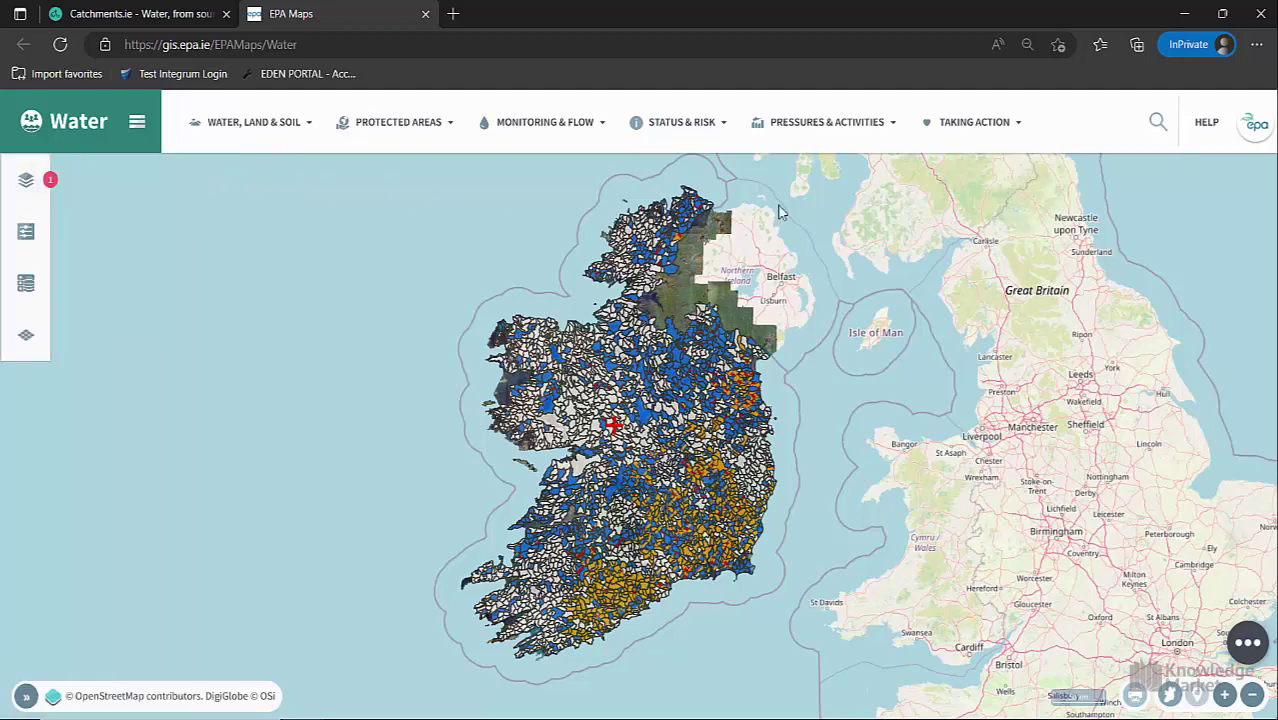
left_click(974, 136)
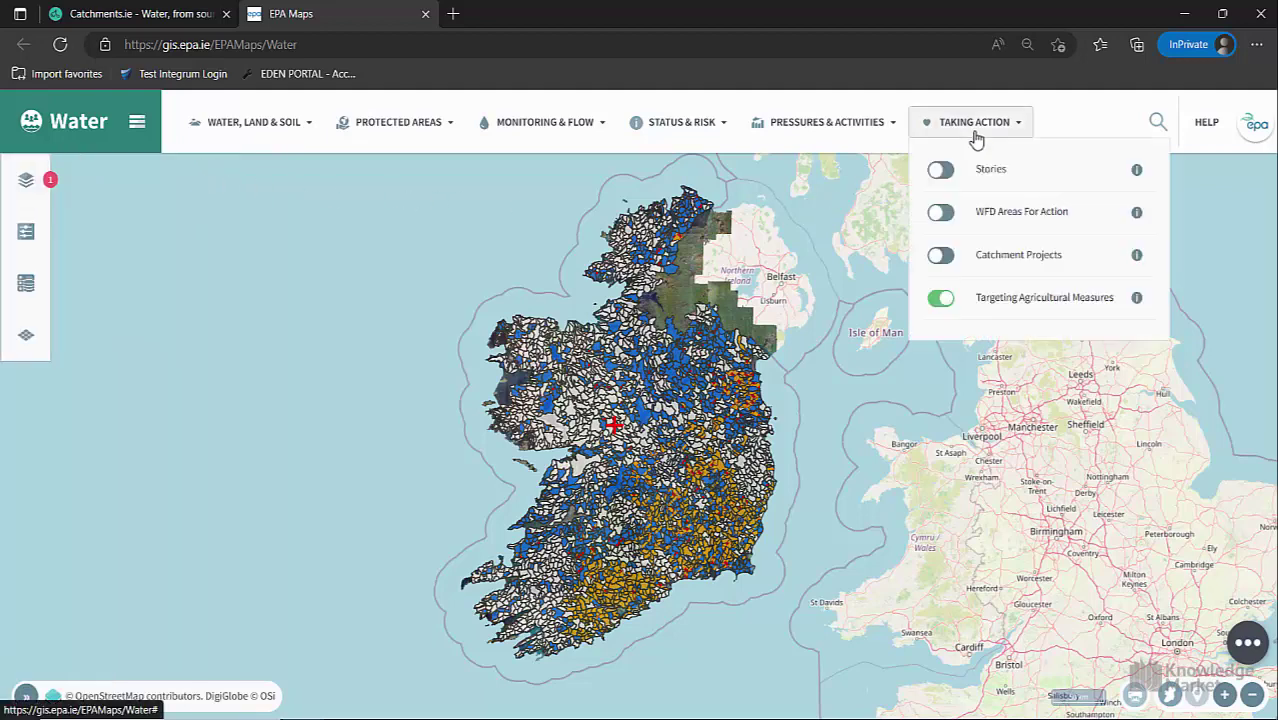
Hide Targeting Agricultural Measures and switch the basemap to OpenStreet Maps.
left_click(944, 298)
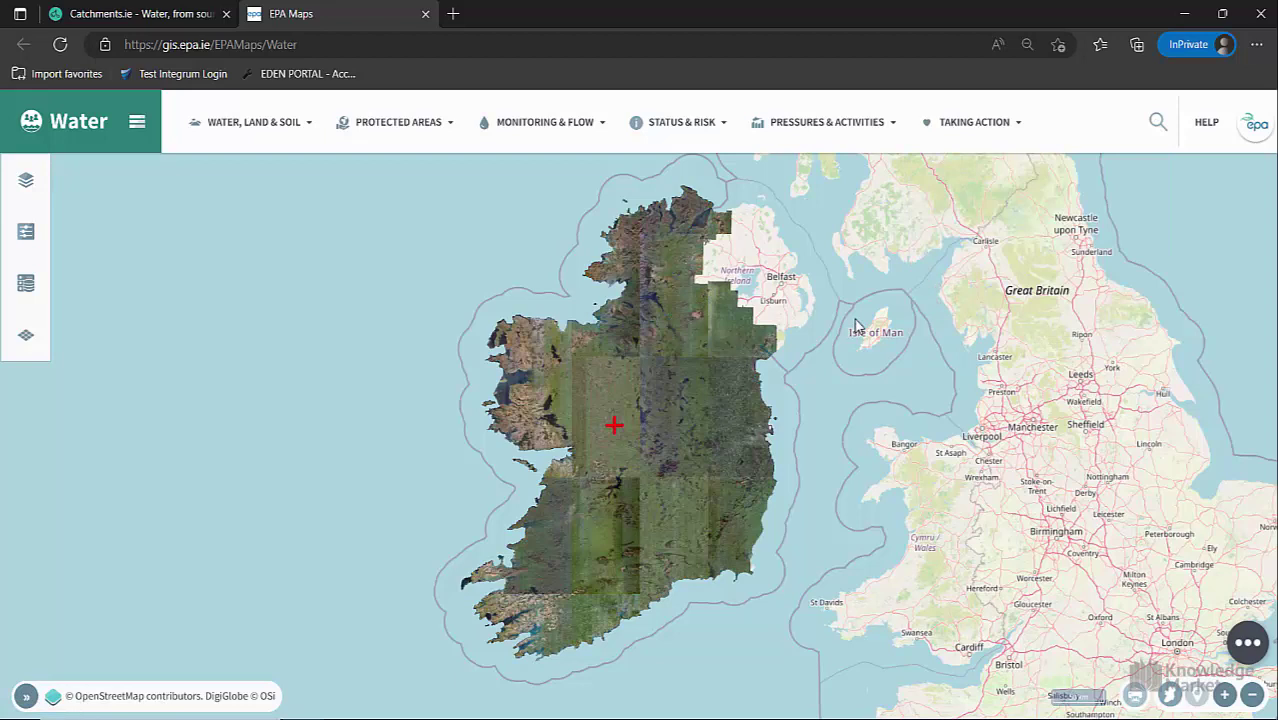
left_click(1242, 641)
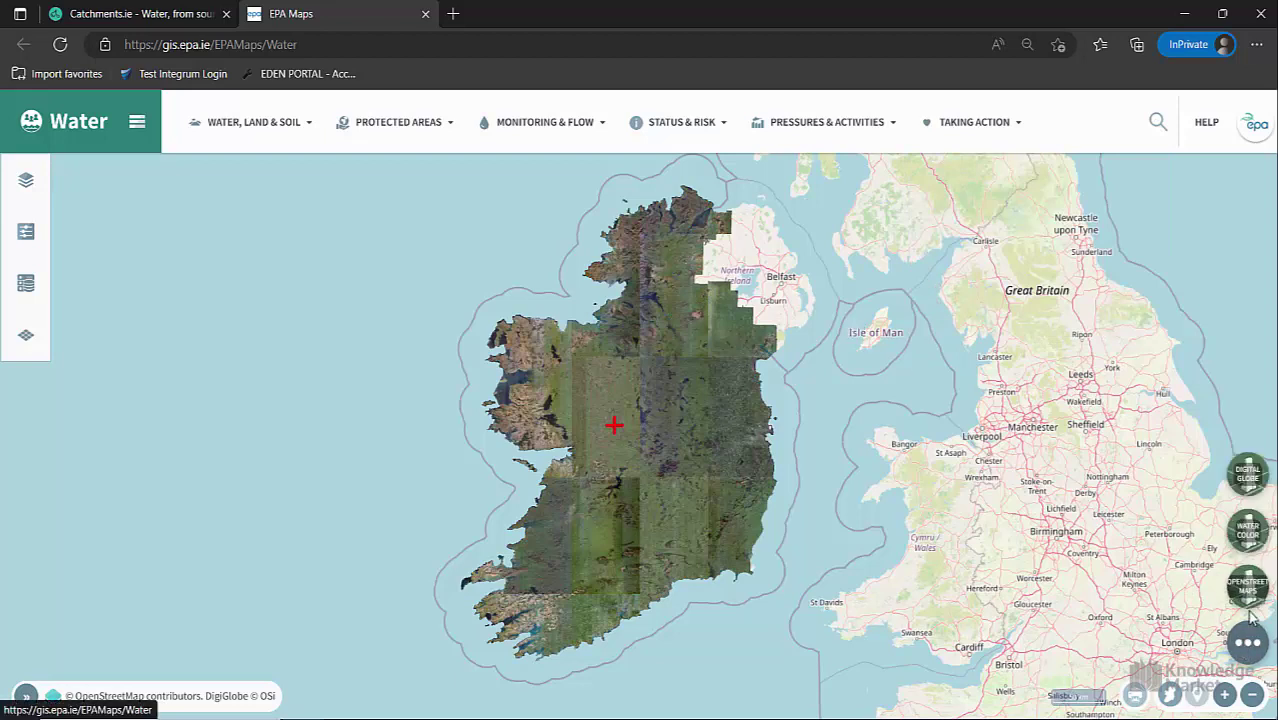
left_click(1246, 592)
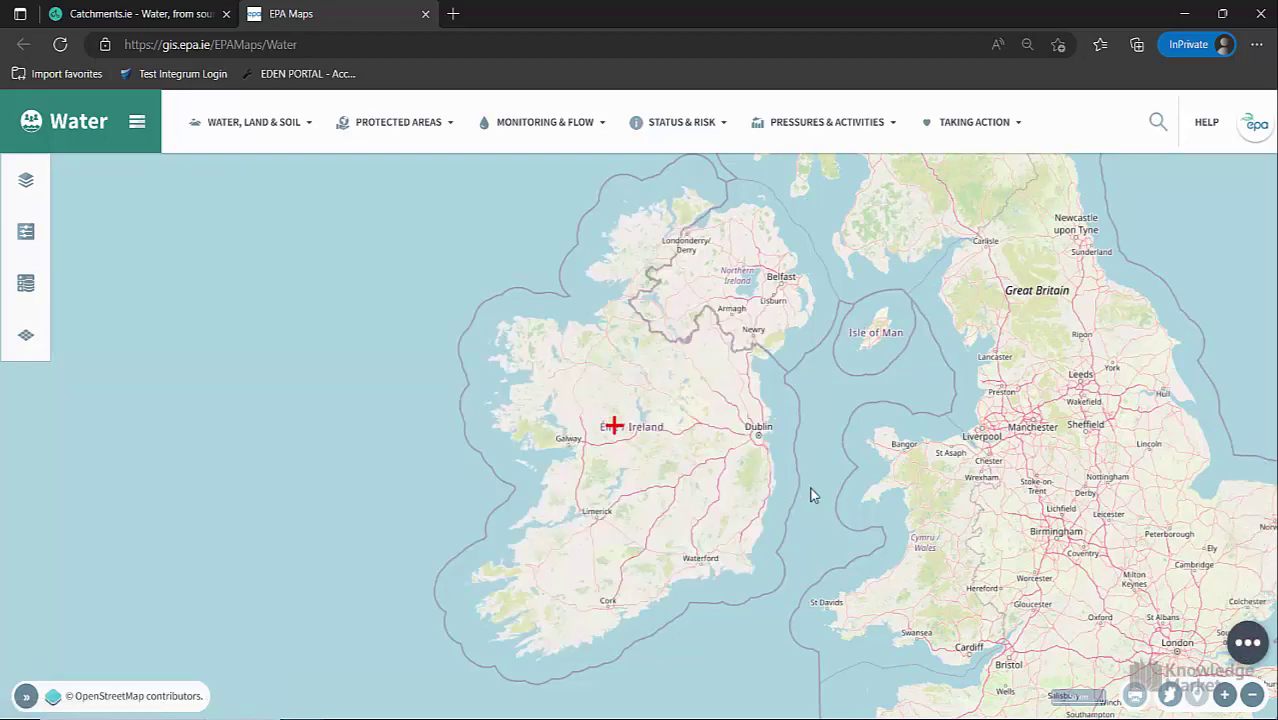